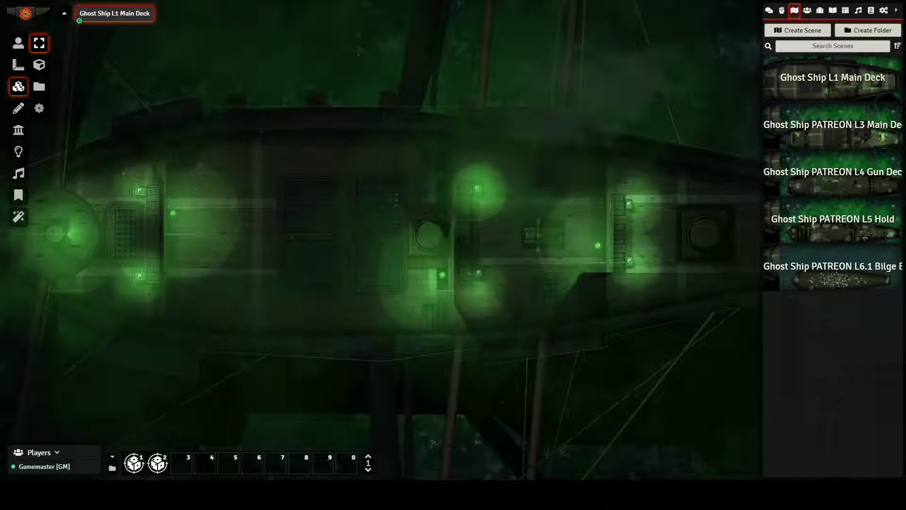
# Step: Place two NPC tokens and a Test Actor token on the Ghost Ship L1 Main Deck
pyautogui.click(807, 10)
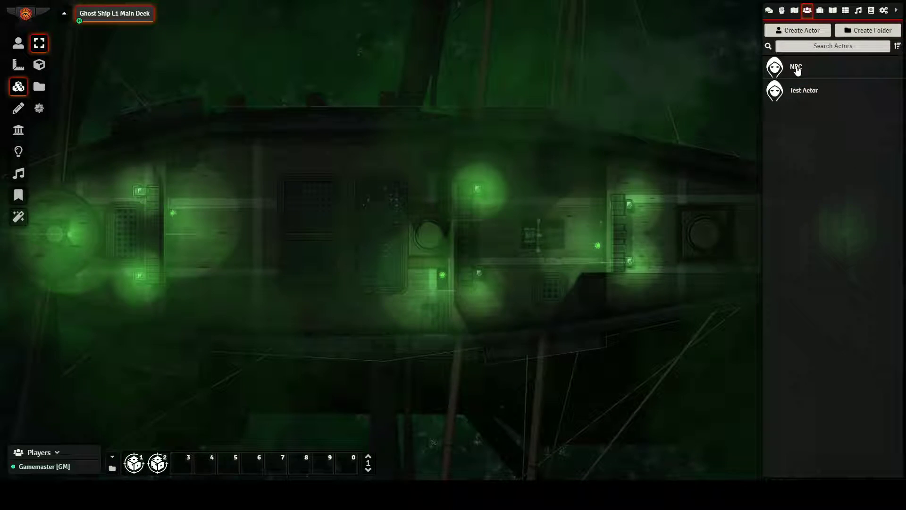
pyautogui.moveTo(300, 184); pyautogui.dragTo(301, 185)
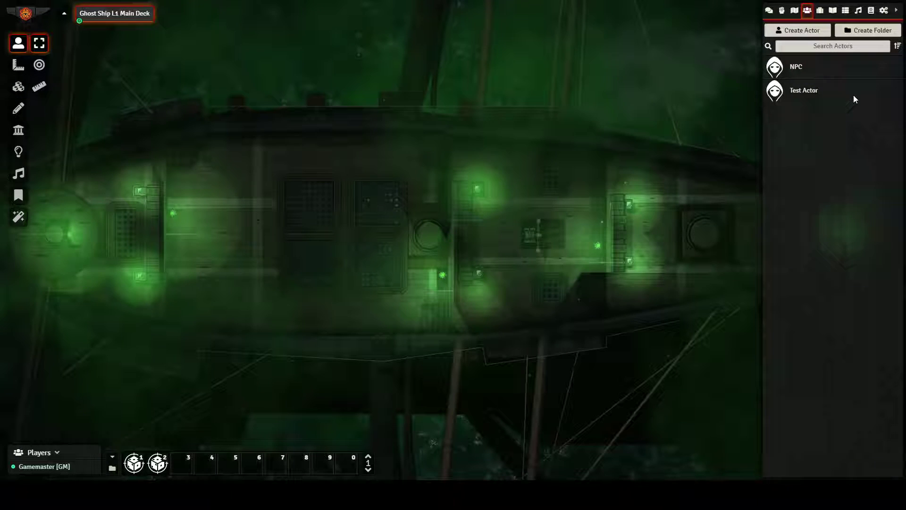
pyautogui.moveTo(340, 58); pyautogui.dragTo(340, 59)
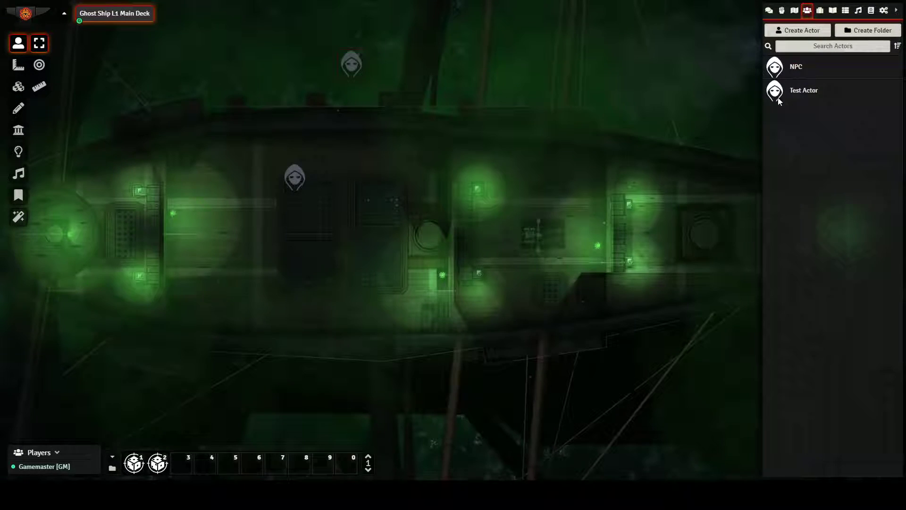
pyautogui.moveTo(815, 94); pyautogui.dragTo(681, 134)
pyautogui.moveTo(336, 248); pyautogui.dragTo(337, 249)
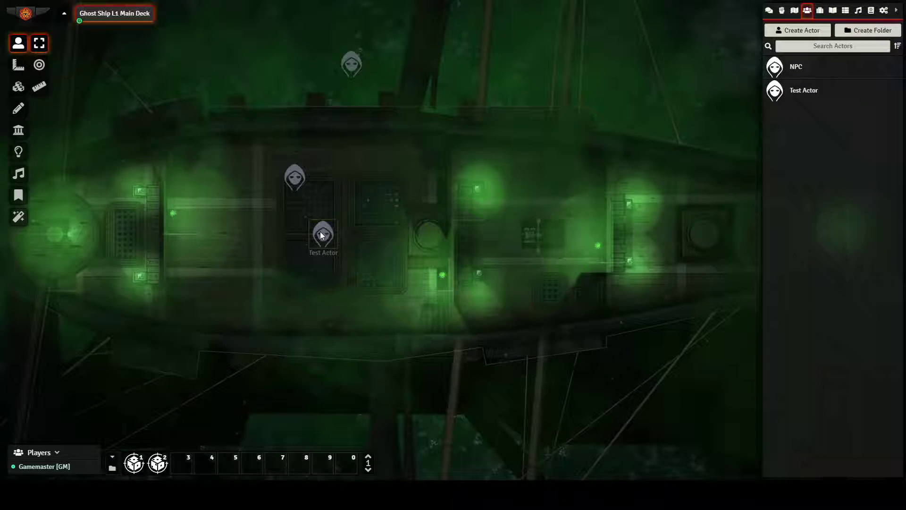
# Step: Walk the Test Actor token down-left, then right and up across the deck with the arrow keys
pyautogui.press('Down')
pyautogui.press('Left')
pyautogui.press('Left')
pyautogui.press('Down')
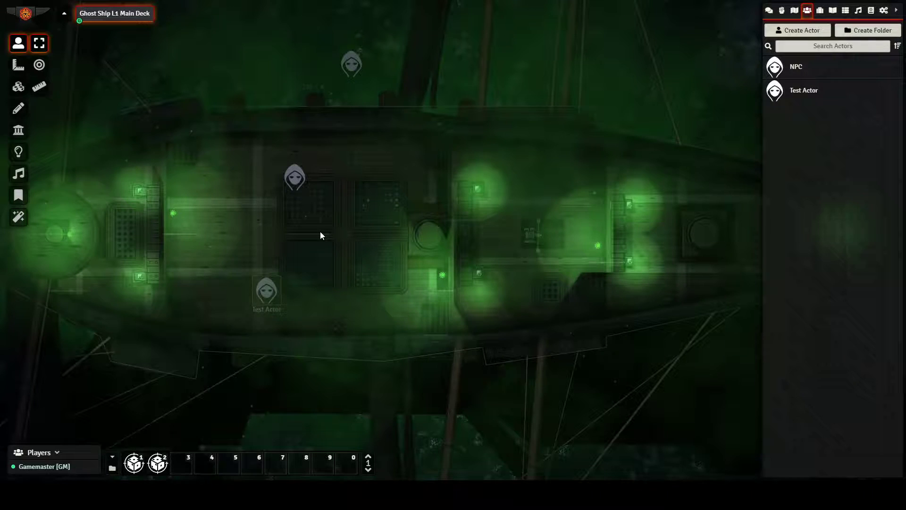
pyautogui.press('Left')
pyautogui.press('Left')
pyautogui.press('Down')
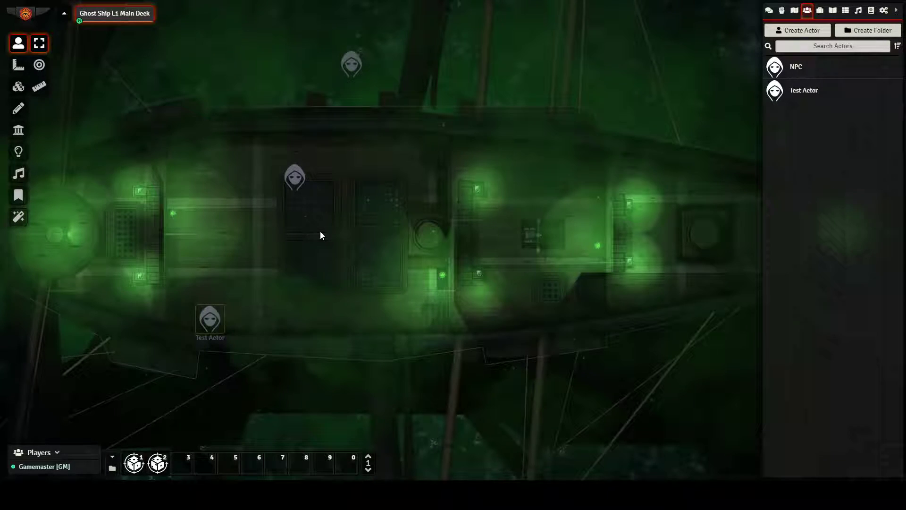
pyautogui.press('Left')
pyautogui.press('Left')
pyautogui.press('Left')
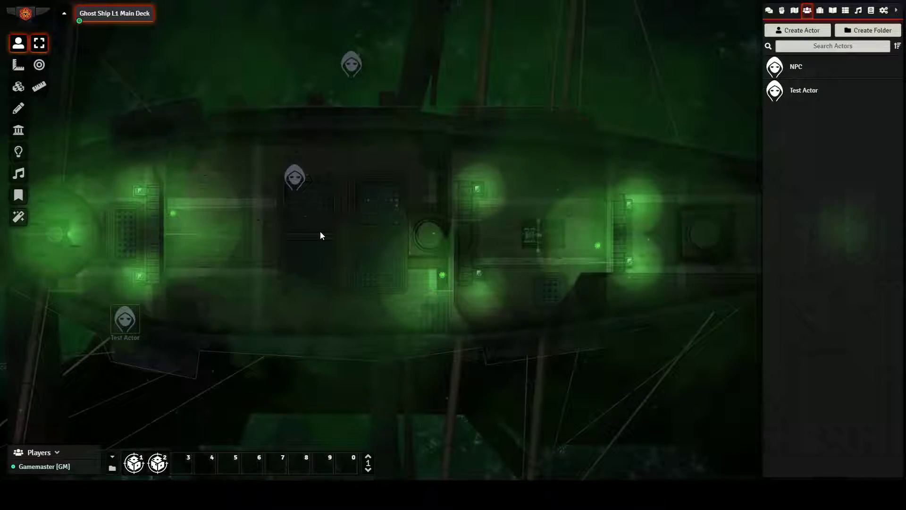
pyautogui.press('Up')
pyautogui.press('Down')
pyautogui.press('Right')
pyautogui.press('Right')
pyautogui.press('Right')
pyautogui.press('Right')
pyautogui.press('Right')
pyautogui.press('Right')
pyautogui.press('Right')
pyautogui.press('Right')
pyautogui.press('Right')
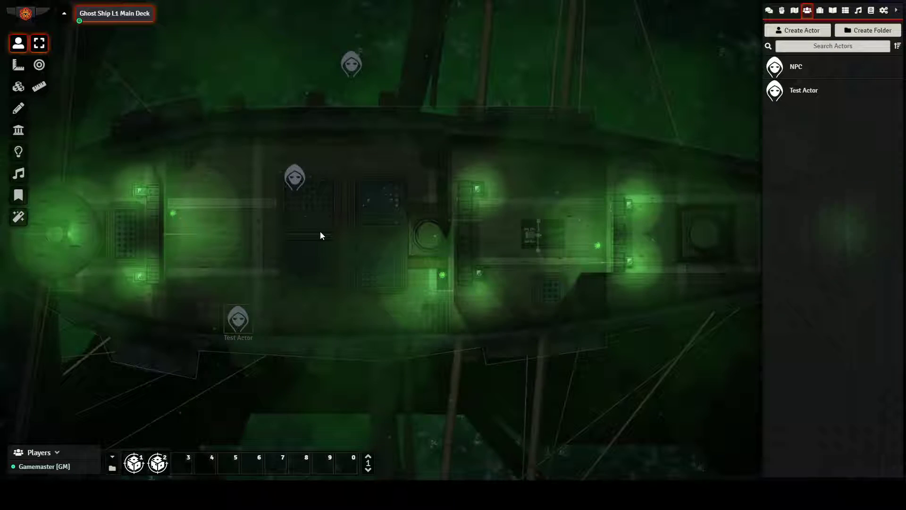
pyautogui.press('Right')
pyautogui.press('Right')
pyautogui.press('Right')
pyautogui.press('Right')
pyautogui.press('Right')
pyautogui.press('Right')
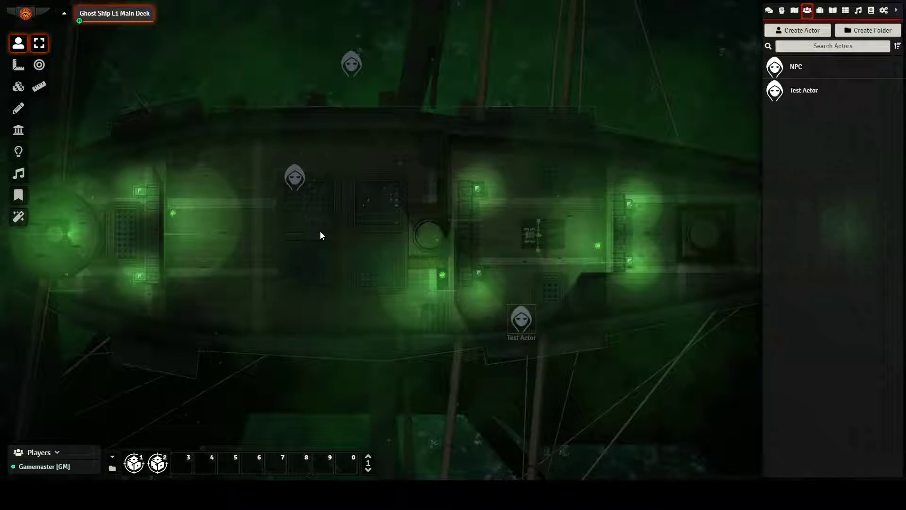
pyautogui.press('Up')
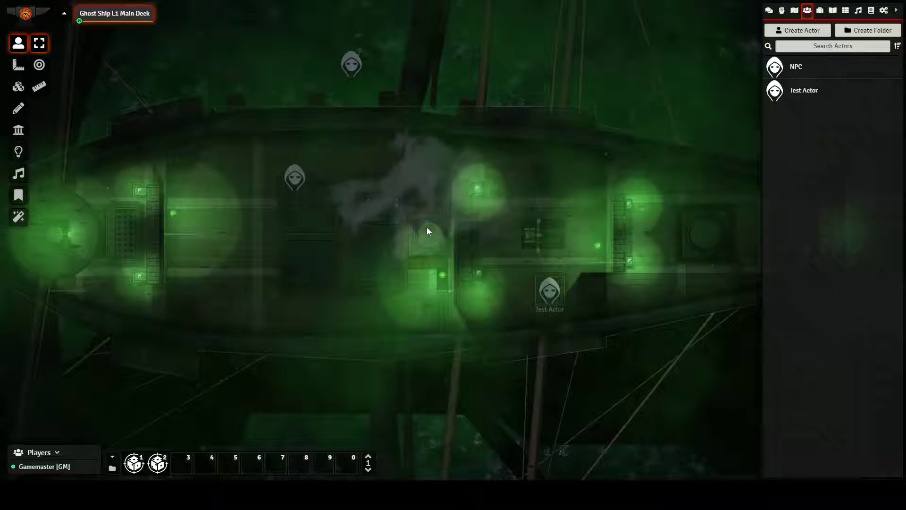
# Step: Scroll through the Weather Effects Management list and close it without changes
pyautogui.click(19, 217)
pyautogui.click(39, 66)
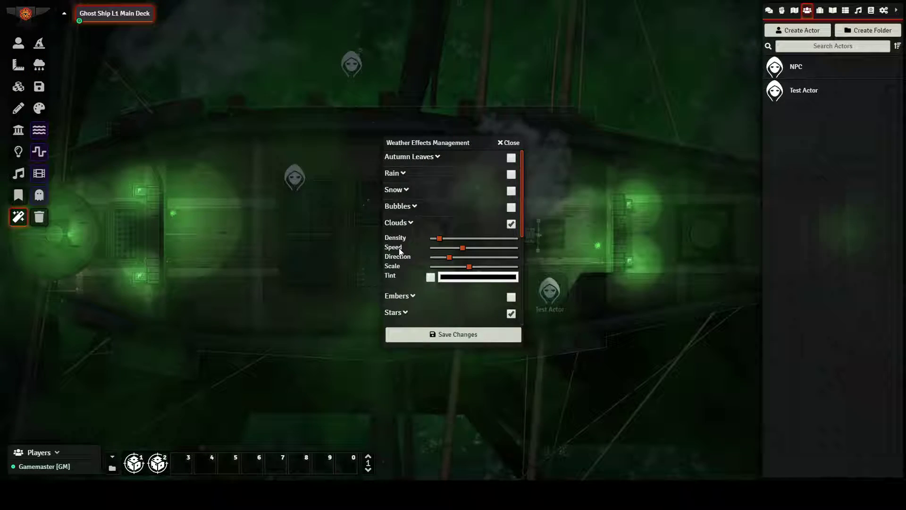
pyautogui.scroll(-5, 398, 248)
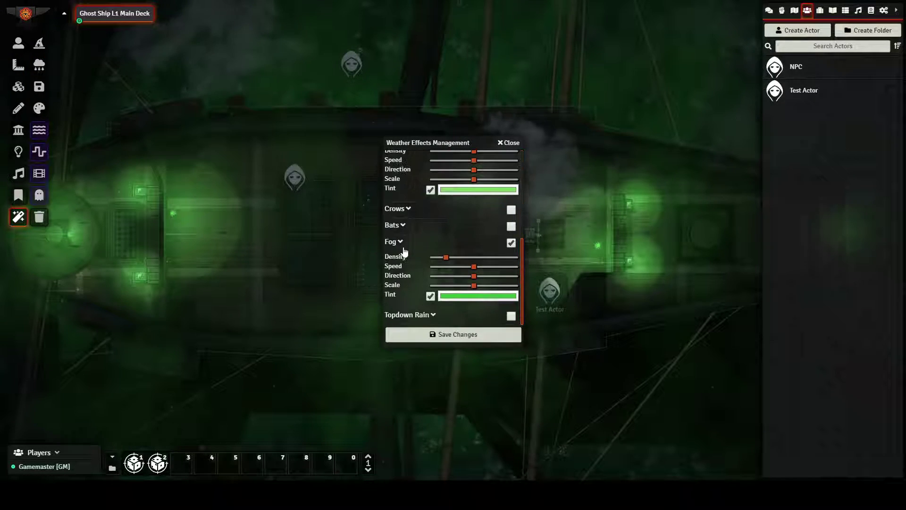
pyautogui.click(511, 143)
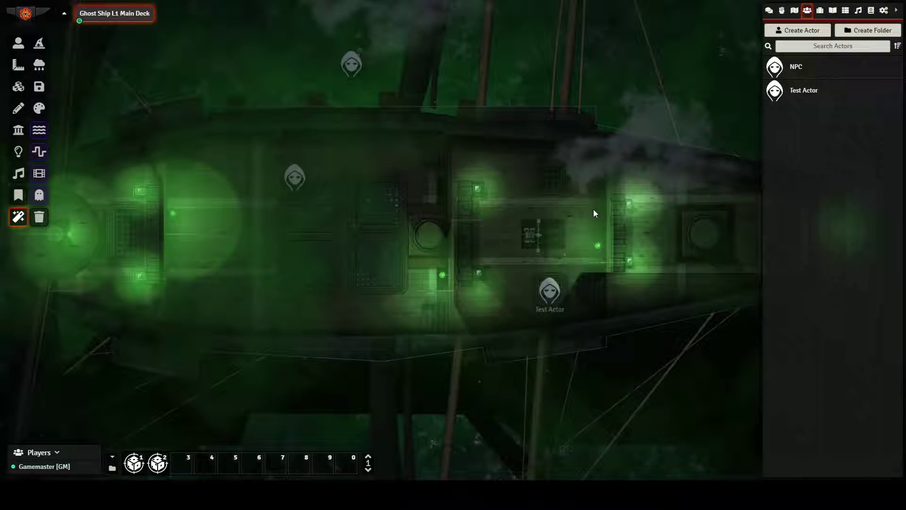
# Step: Check the installed modules list, then open the Baileywiki Maps compendium pack
pyautogui.click(884, 11)
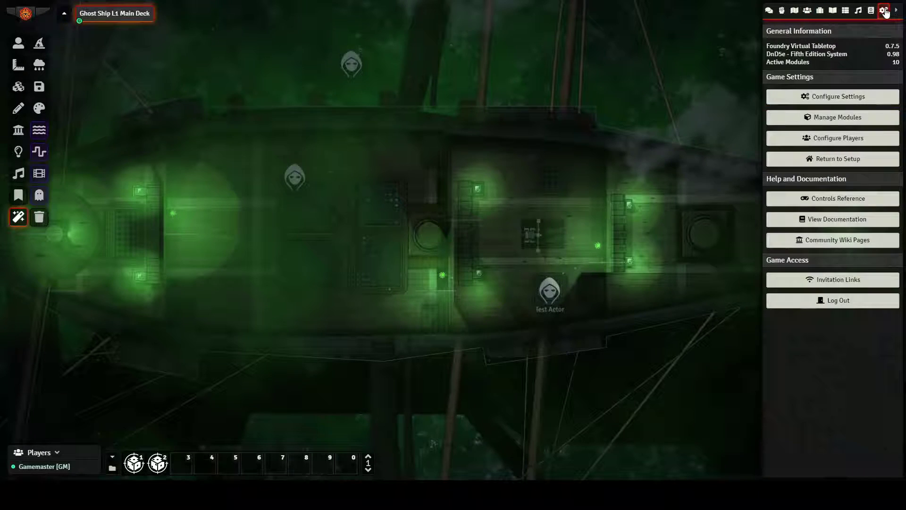
pyautogui.click(834, 121)
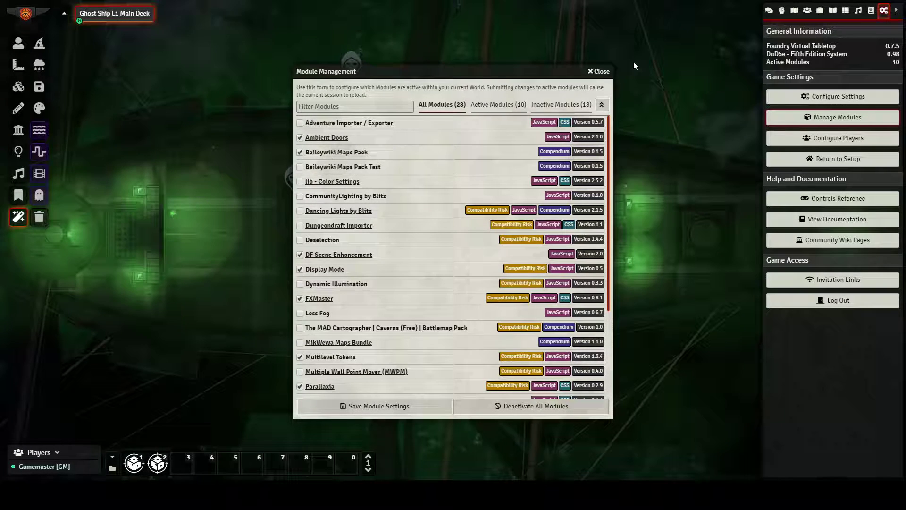
pyautogui.click(601, 71)
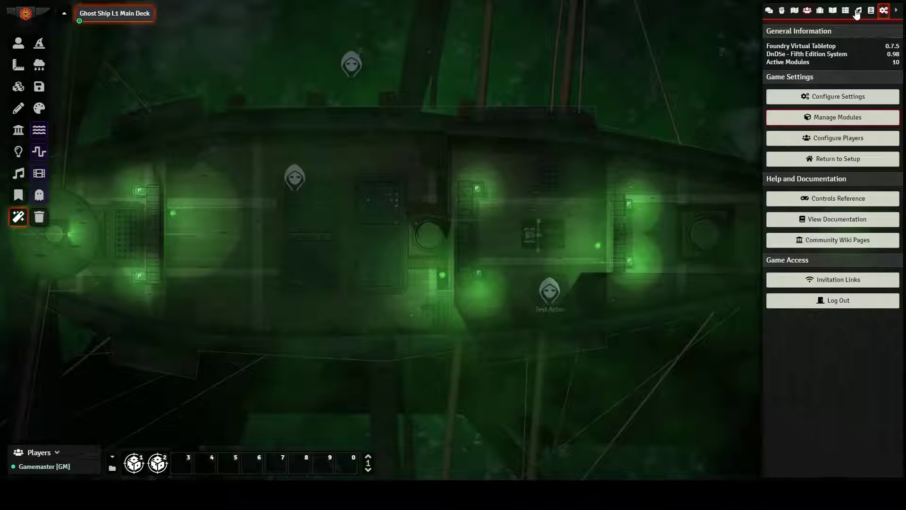
pyautogui.click(871, 12)
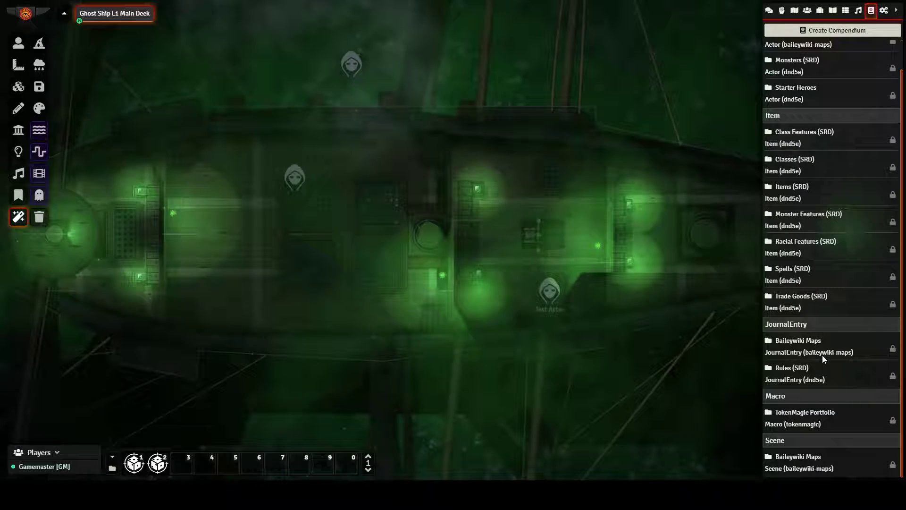
pyautogui.click(802, 458)
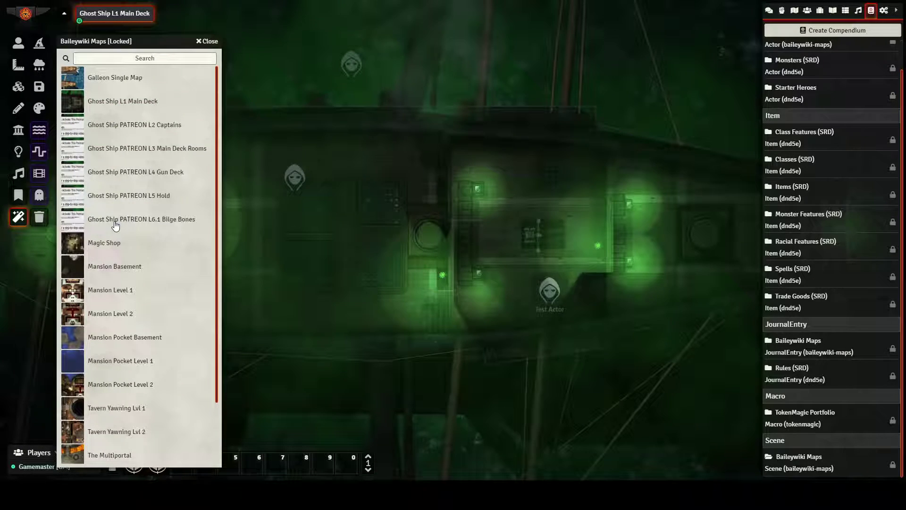
# Step: Import Ghost Ship PATREON L2 Captains into the world, then close the scene config and compendium
pyautogui.rightClick(115, 126)
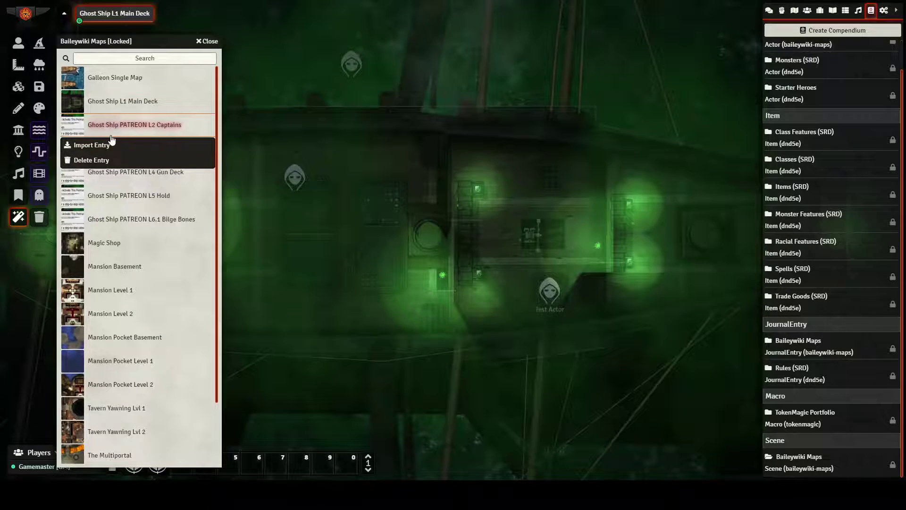
pyautogui.click(100, 145)
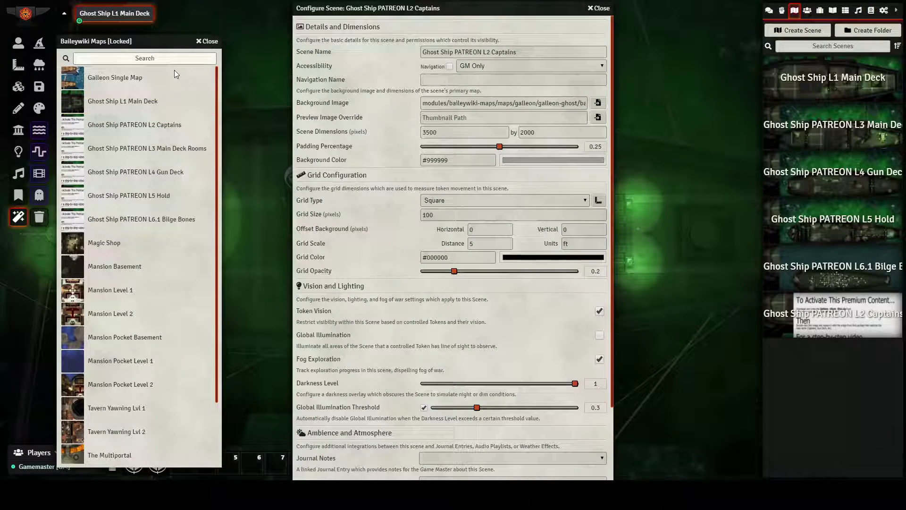
pyautogui.click(601, 8)
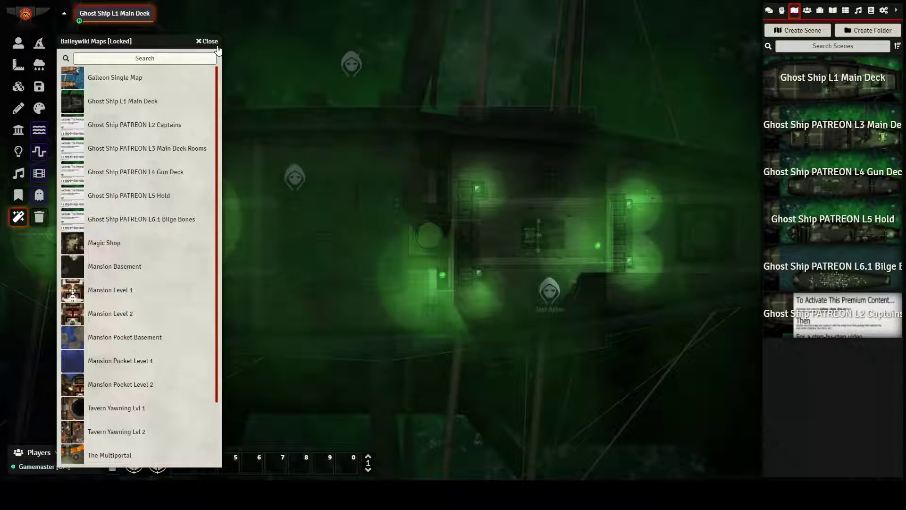
pyautogui.press('Escape')
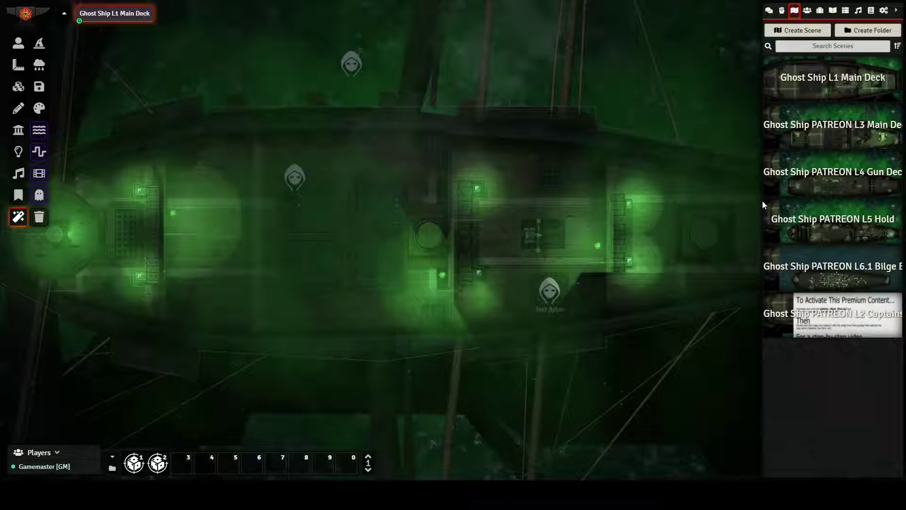
# Step: Load the Ghost Ship PATREON L2 Captains scene and zoom out on its placeholder image
pyautogui.click(856, 316)
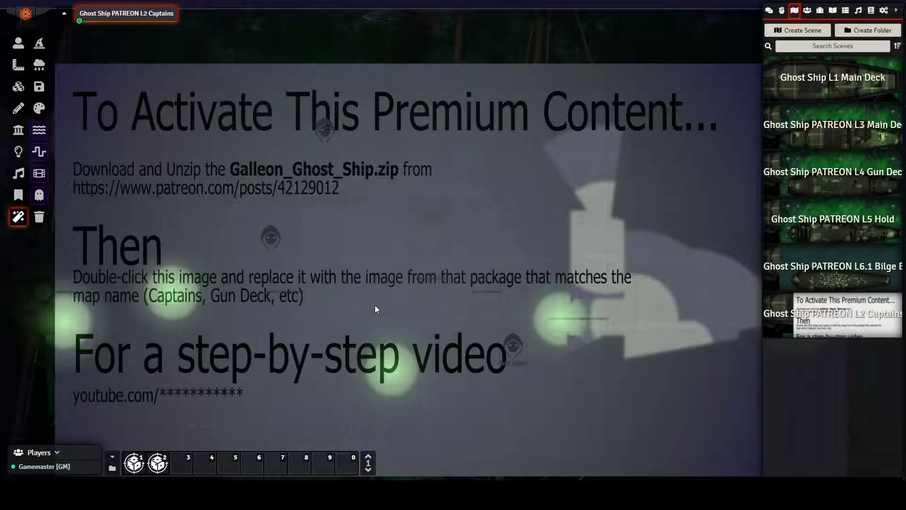
pyautogui.scroll(-3, 427, 250)
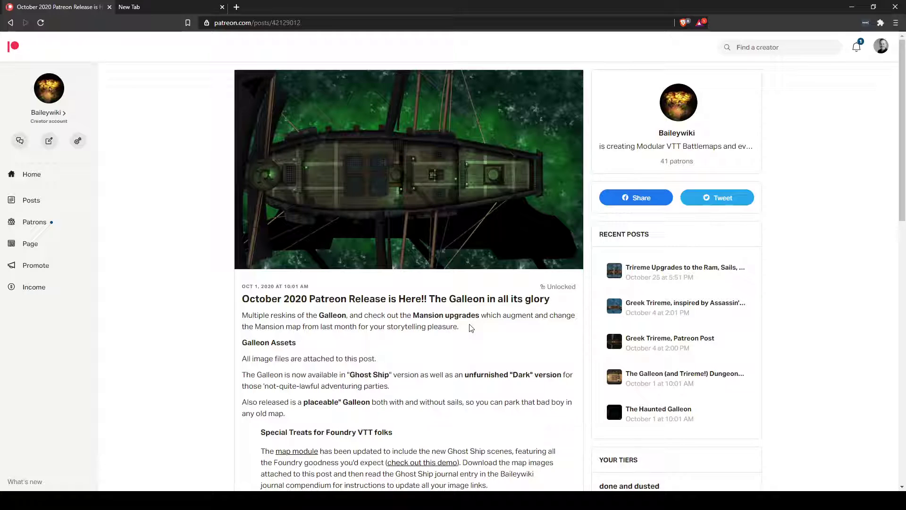
pyautogui.scroll(-15, 484, 354)
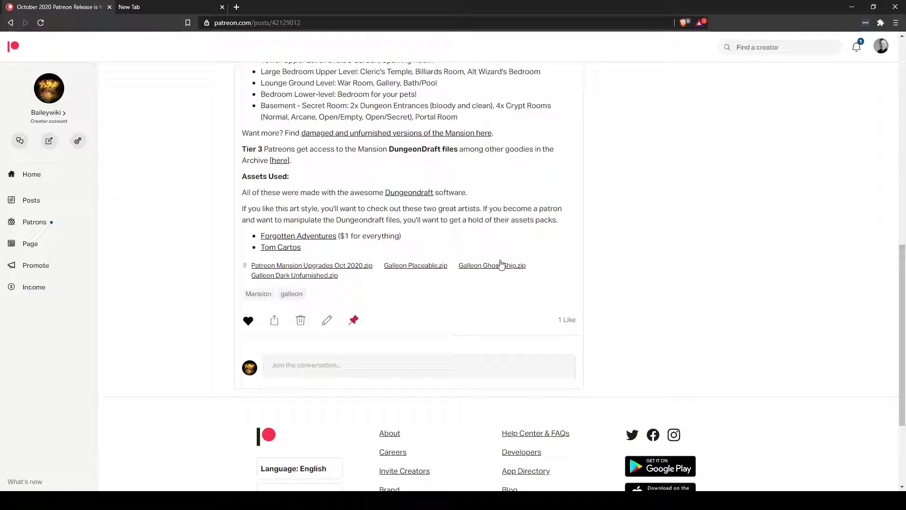
pyautogui.scroll(9, 499, 224)
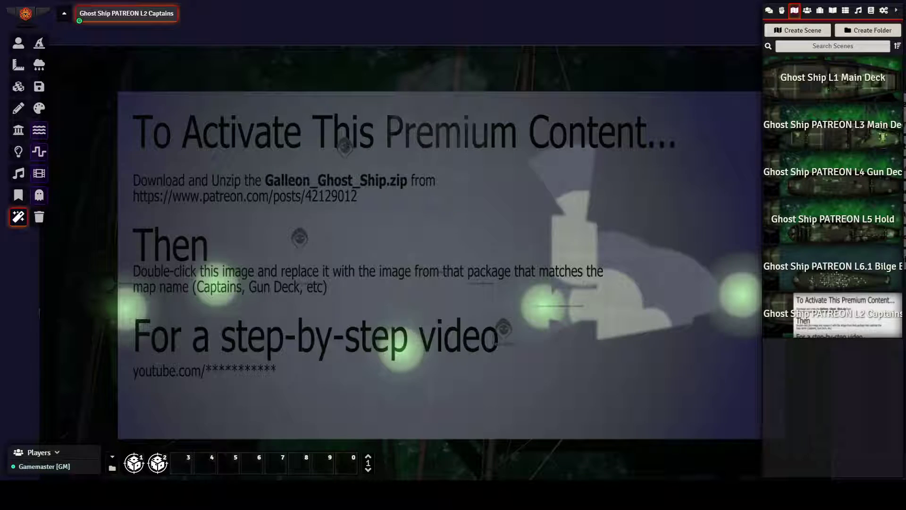
# Step: Open the placeholder tile's image browser and go up to the top-level data folders
pyautogui.click(19, 86)
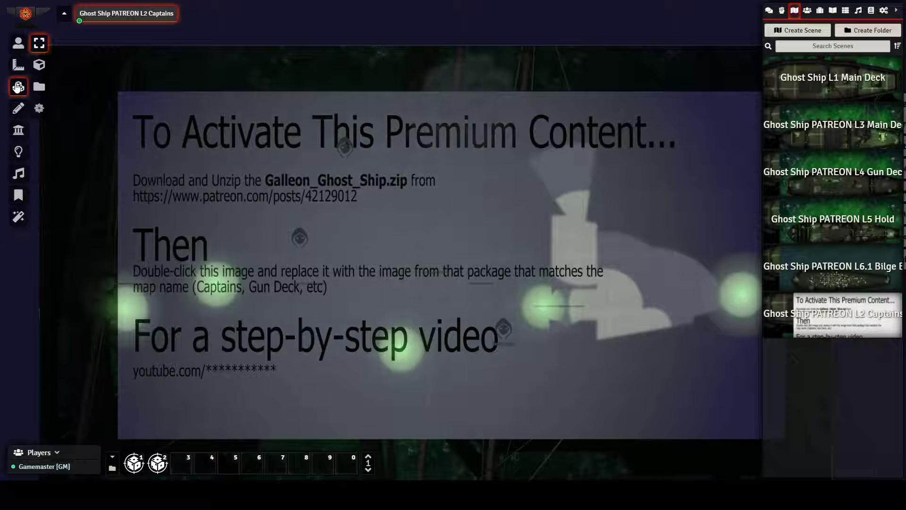
pyautogui.doubleClick(410, 236)
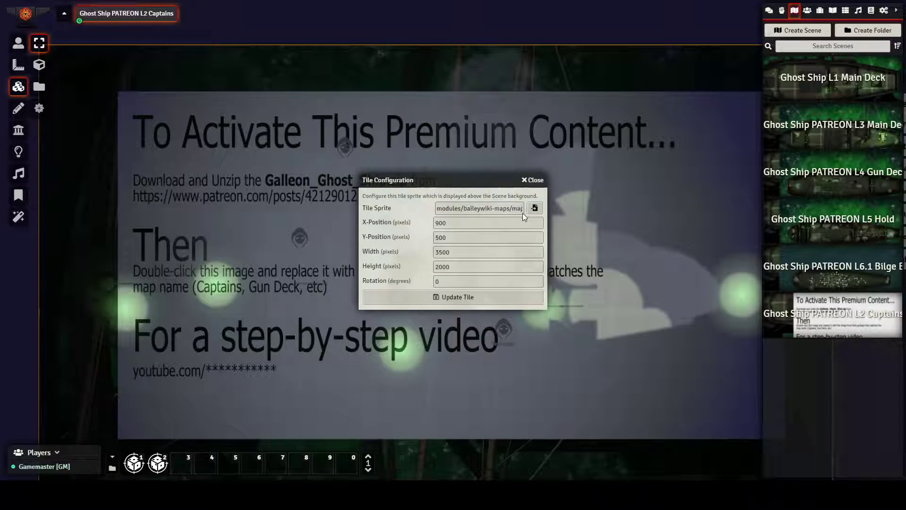
pyautogui.click(536, 208)
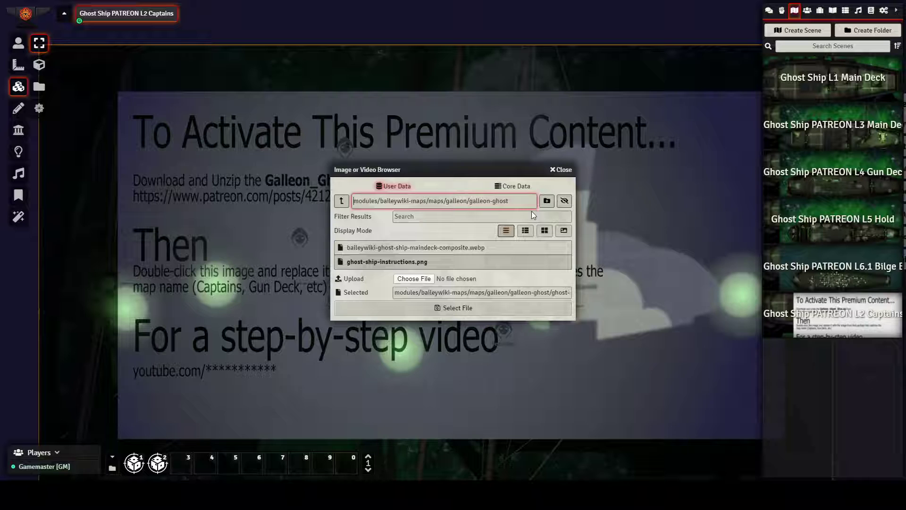
pyautogui.click(341, 200)
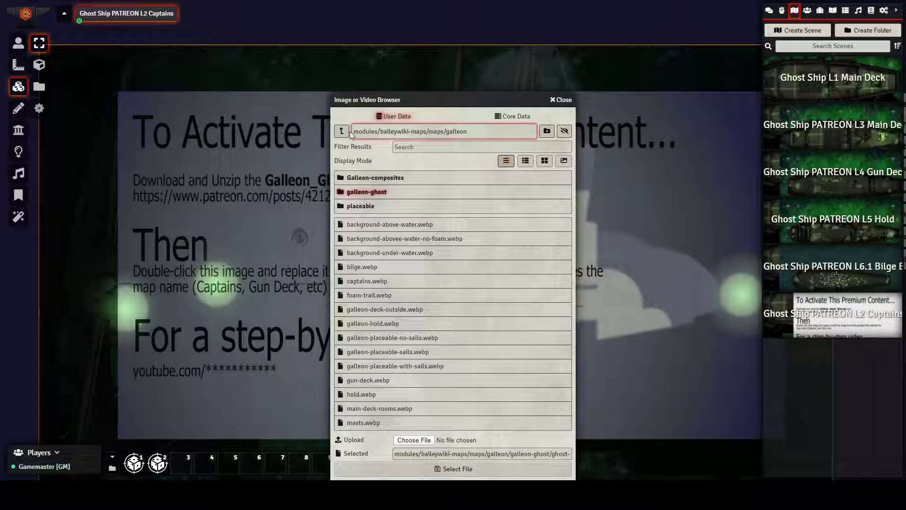
pyautogui.click(342, 130)
pyautogui.click(341, 127)
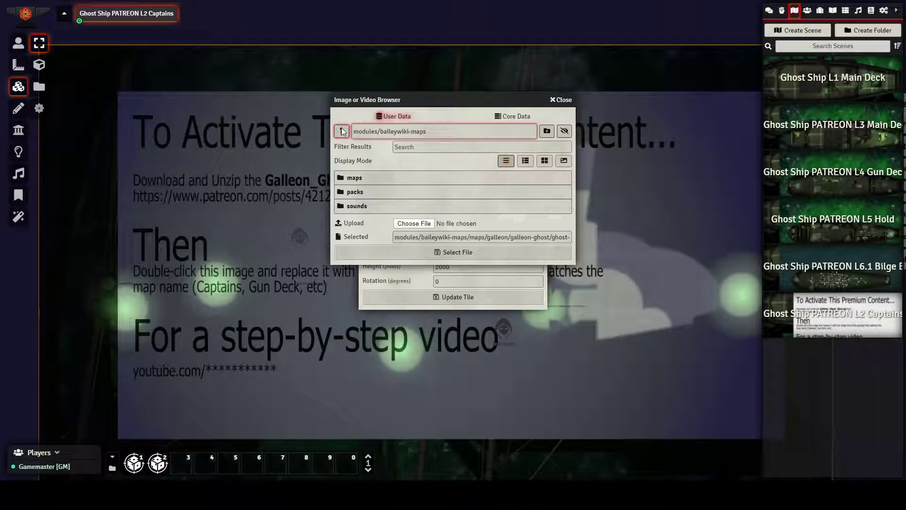
pyautogui.click(341, 127)
pyautogui.click(341, 89)
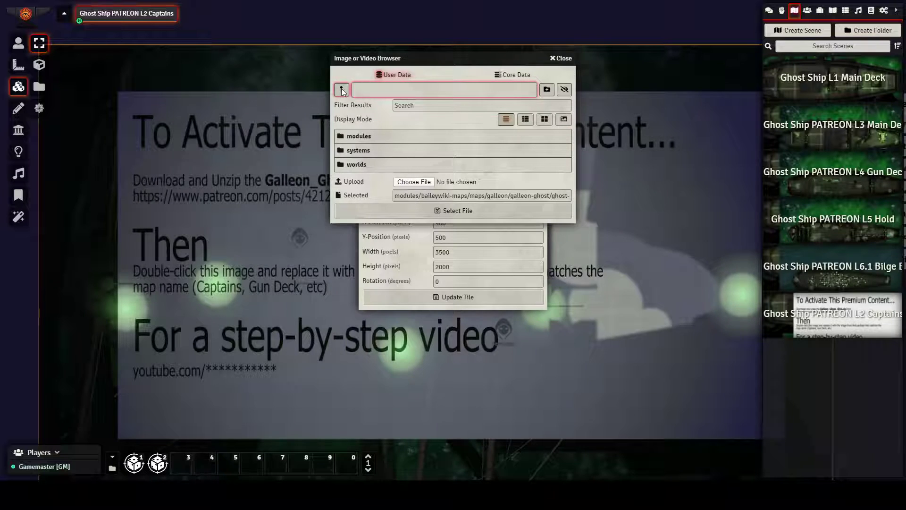
# Step: Navigate to worlds/baileywiki/data/Maps/galleon-ghost-ship/Galleon Ghost Ship/WEBP Files
pyautogui.click(357, 163)
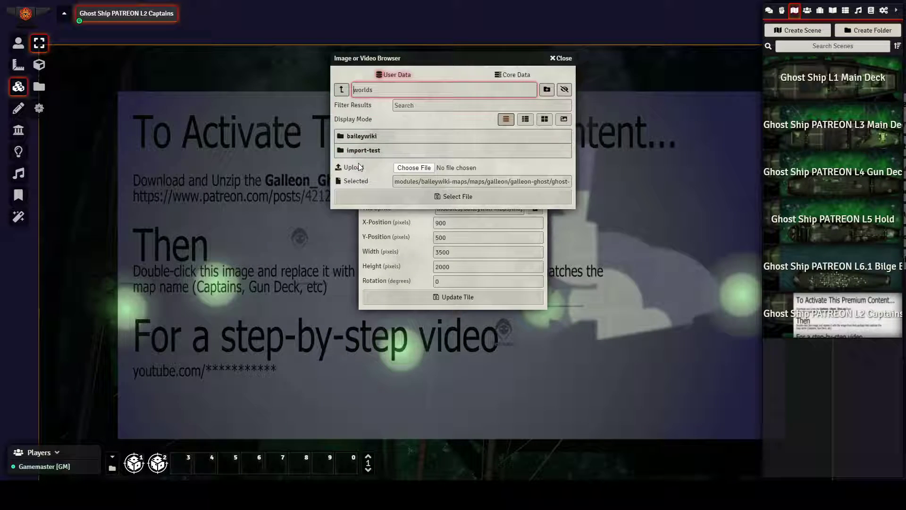
pyautogui.click(362, 140)
pyautogui.click(361, 139)
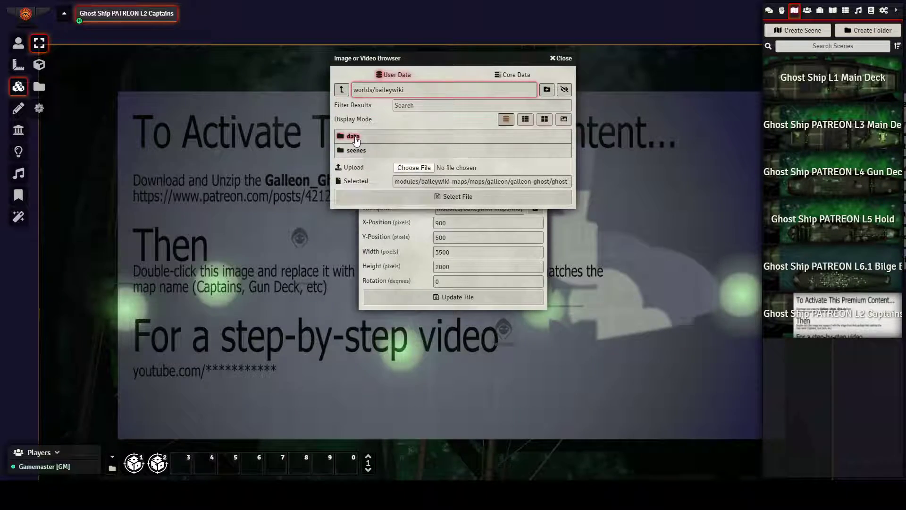
pyautogui.click(355, 150)
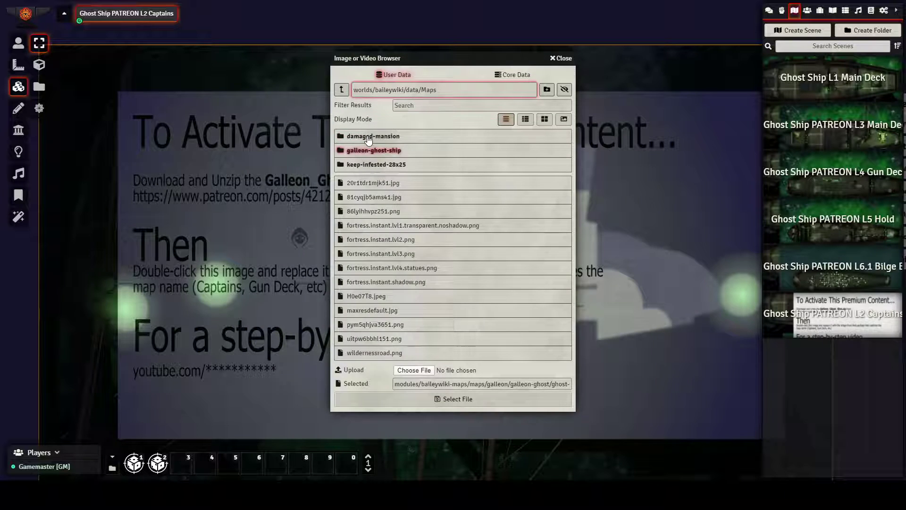
pyautogui.click(369, 151)
pyautogui.click(368, 137)
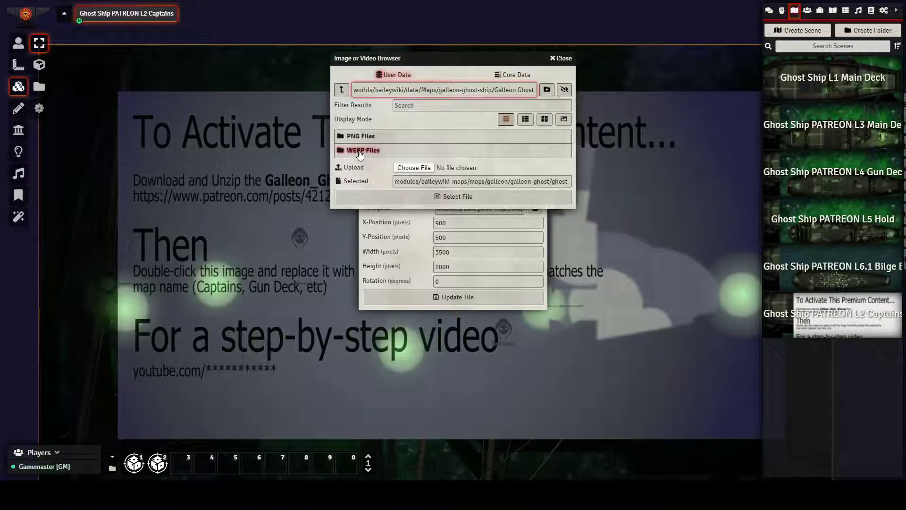
pyautogui.click(361, 151)
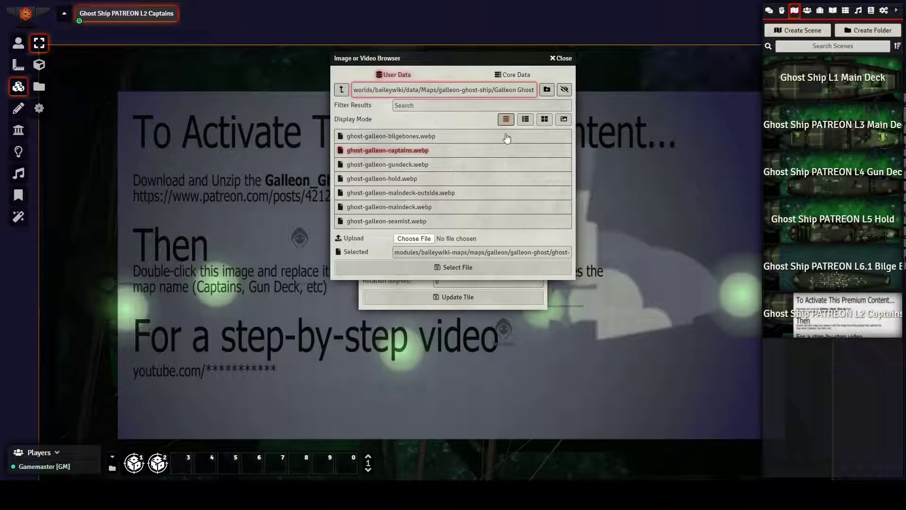
# Step: Pick ghost-galleon-captains.webp as the tile image and update the tile
pyautogui.click(545, 120)
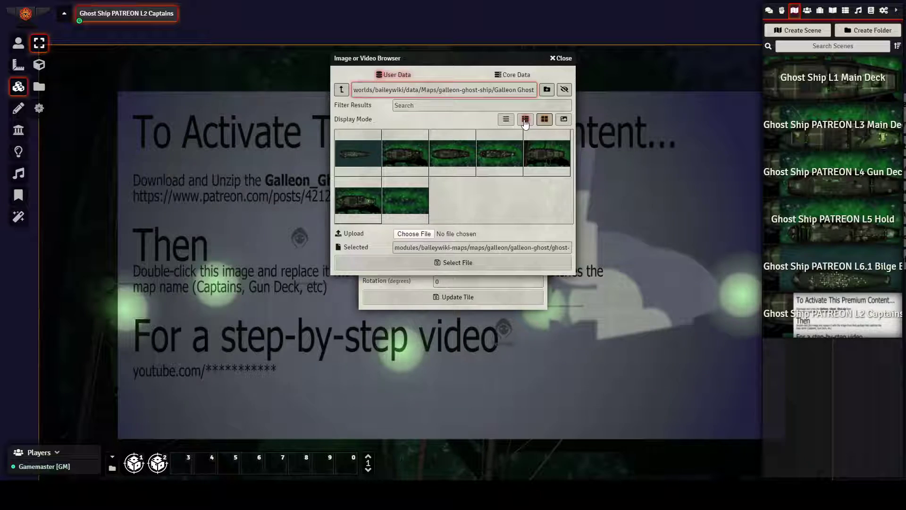
pyautogui.click(525, 119)
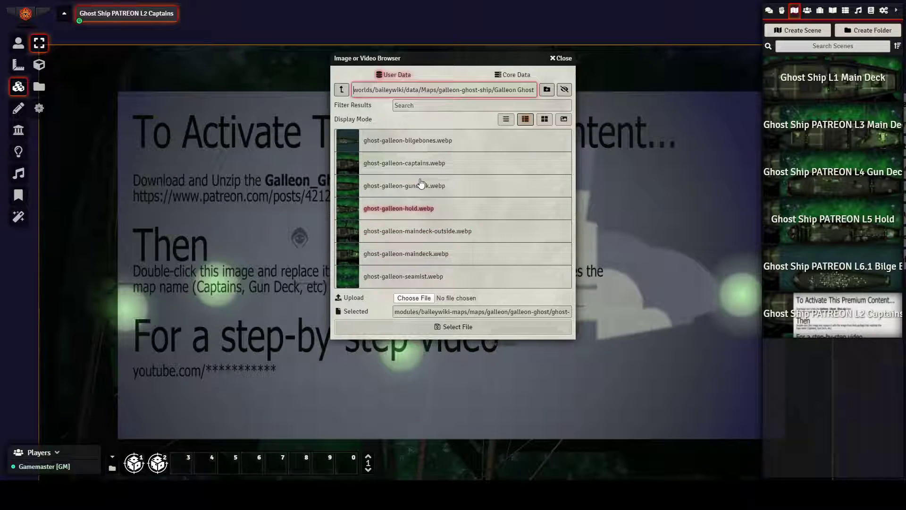
pyautogui.click(403, 167)
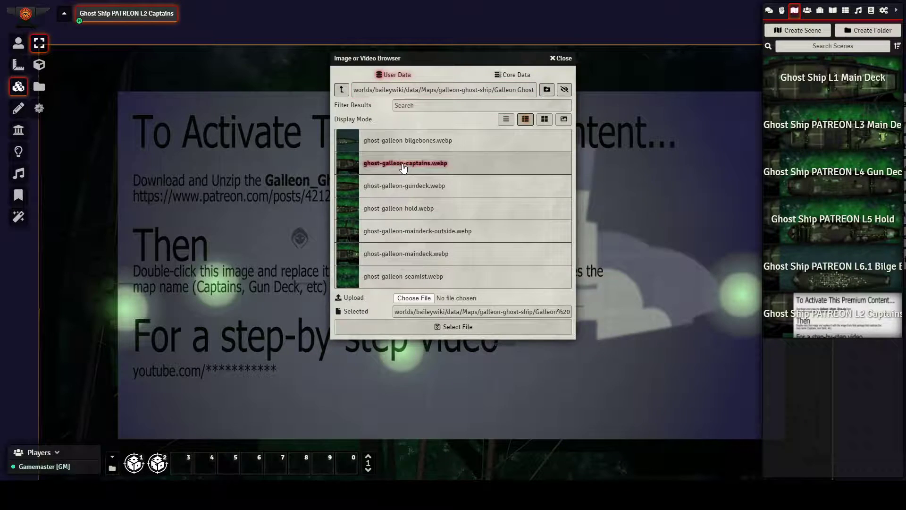
pyautogui.click(466, 325)
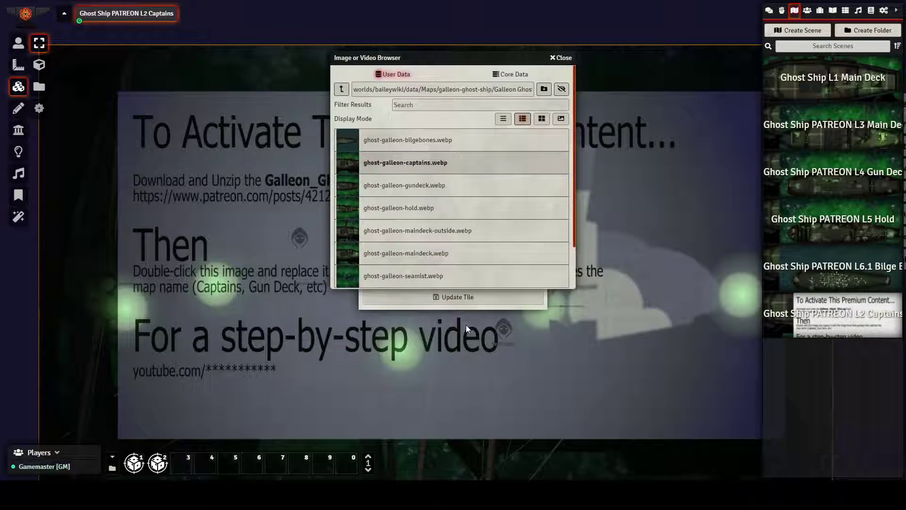
pyautogui.click(464, 298)
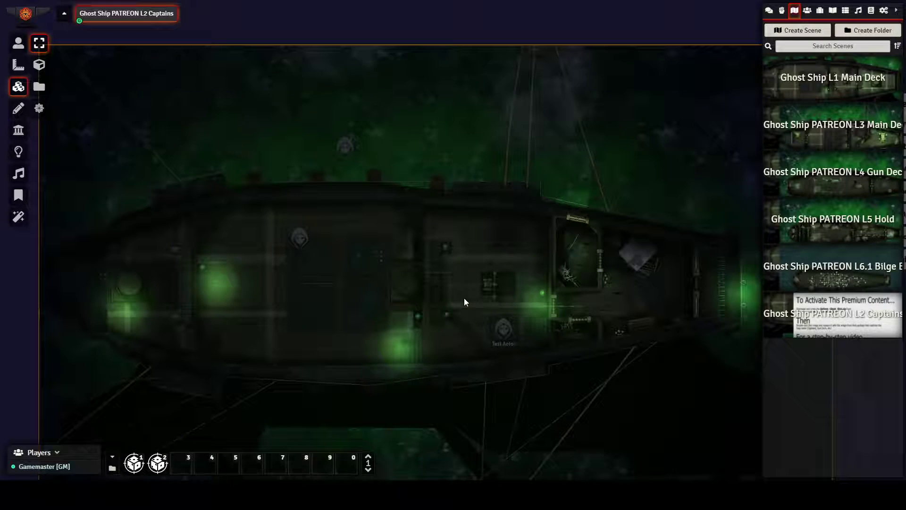
# Step: Show the Walls layer and zoom and pan to inspect the walls around the stern cabins
pyautogui.click(16, 131)
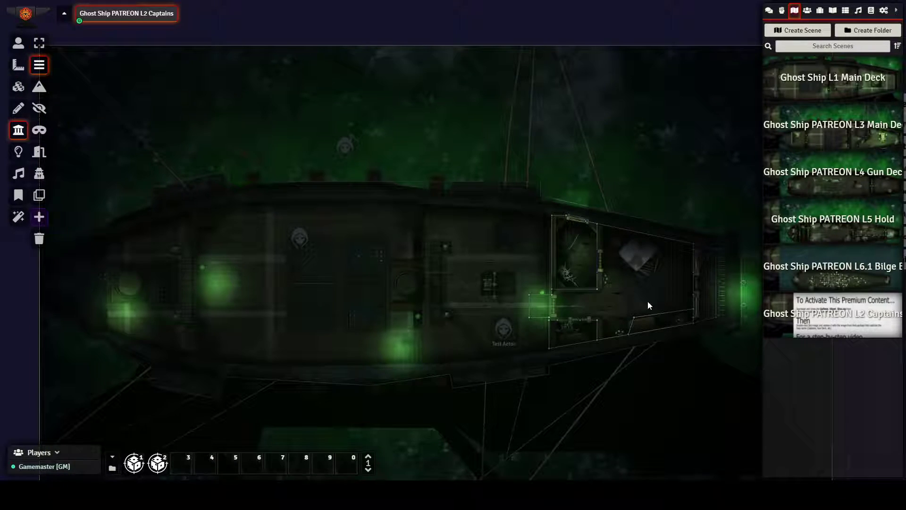
pyautogui.scroll(3, 676, 343)
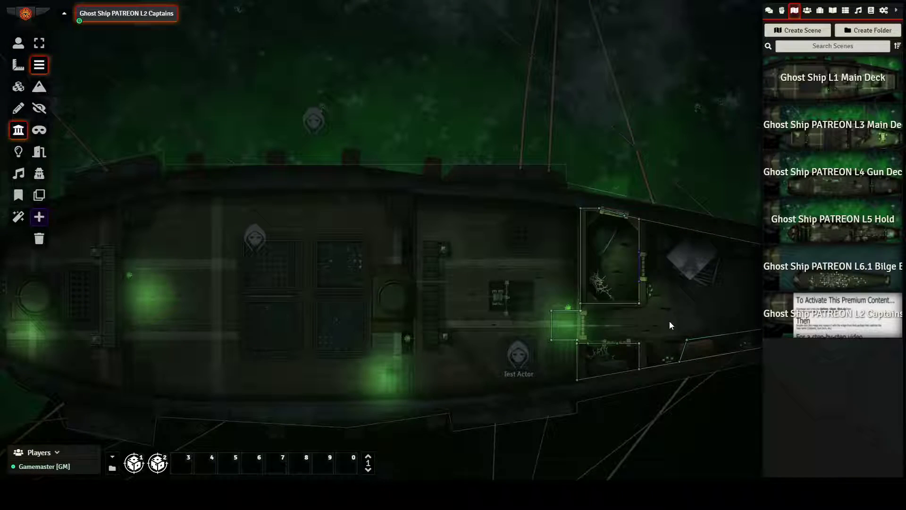
pyautogui.moveTo(680, 323); pyautogui.dragTo(427, 298)
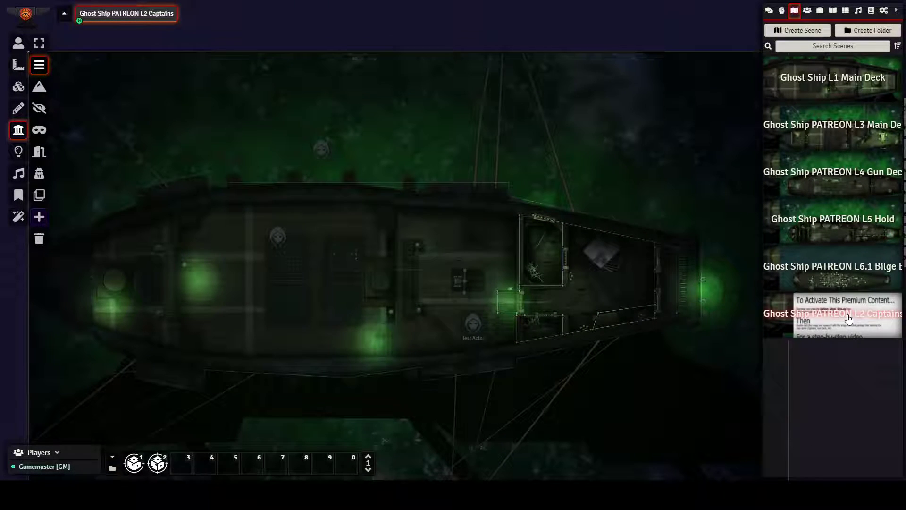
# Step: Regenerate the L2 Captains scene thumbnail from the new galleon map
pyautogui.rightClick(836, 332)
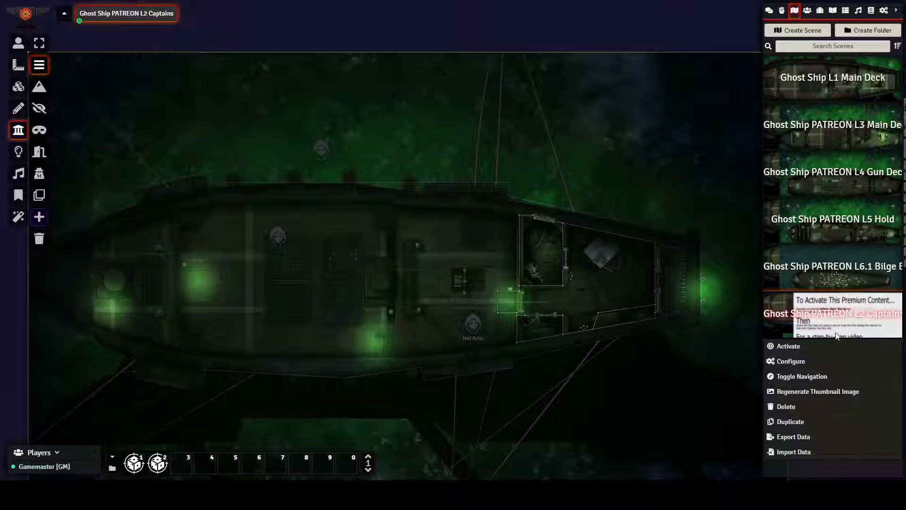
pyautogui.click(812, 392)
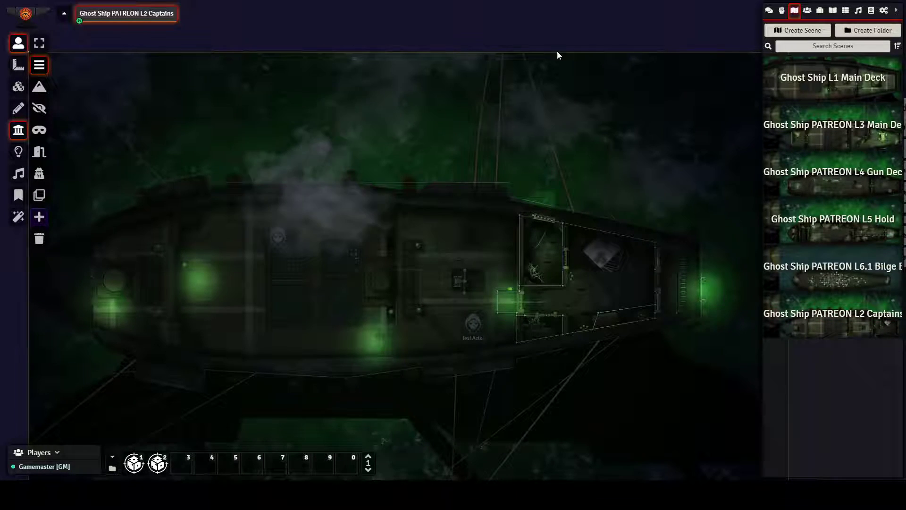
# Step: Return to the L1 Main Deck and walk the Test Actor token onto the stairs teleporter
pyautogui.click(854, 79)
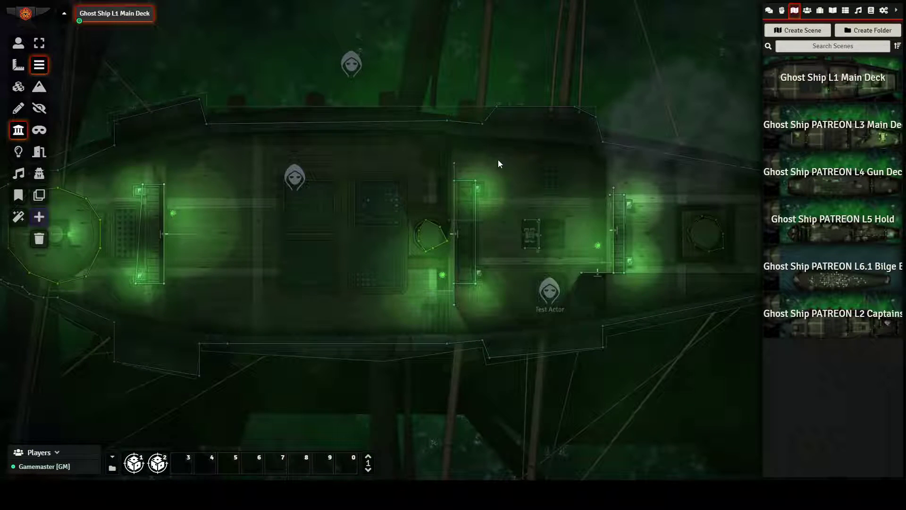
pyautogui.moveTo(364, 234); pyautogui.dragTo(470, 237)
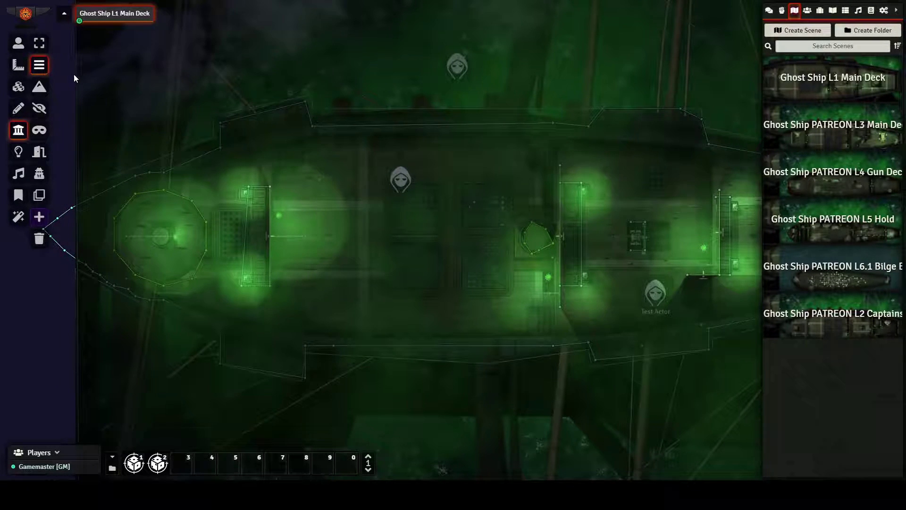
pyautogui.click(19, 43)
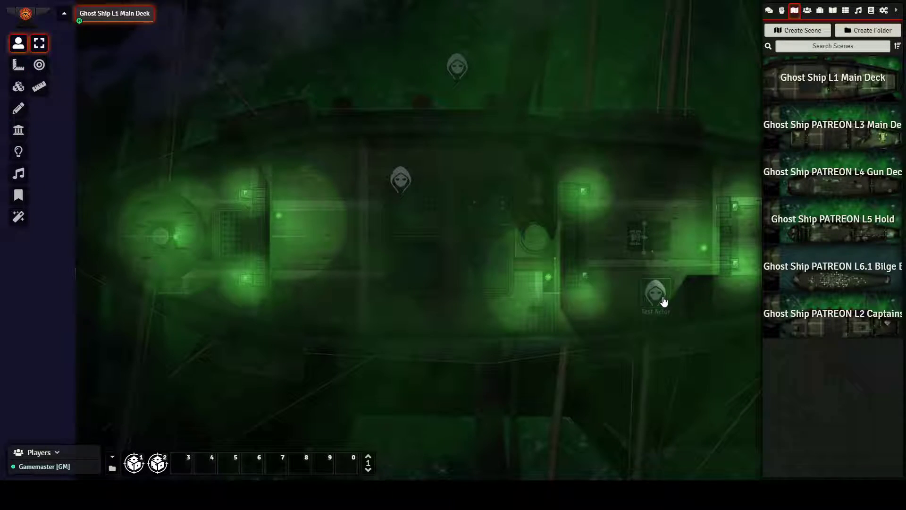
pyautogui.press('Down')
pyautogui.press('Left')
pyautogui.press('Left')
pyautogui.press('Left')
pyautogui.press('Left')
pyautogui.press('Left')
pyautogui.press('Left')
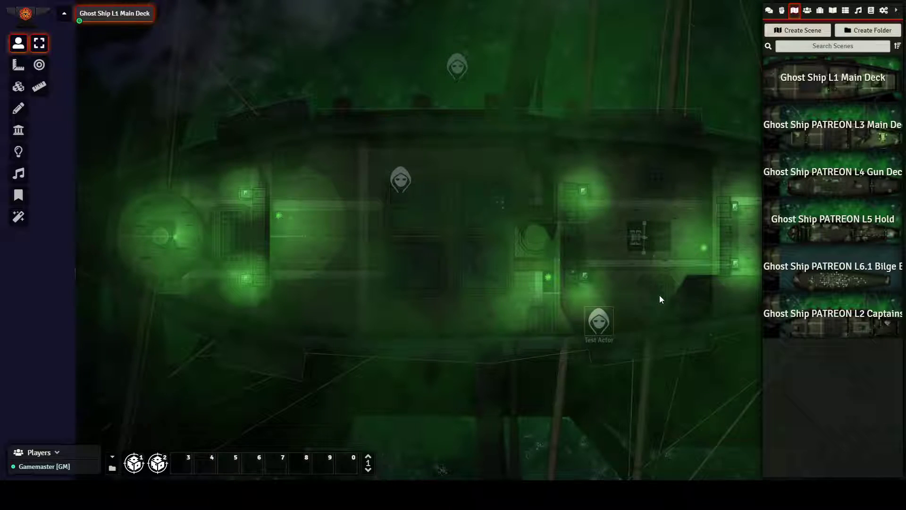
pyautogui.press('Up')
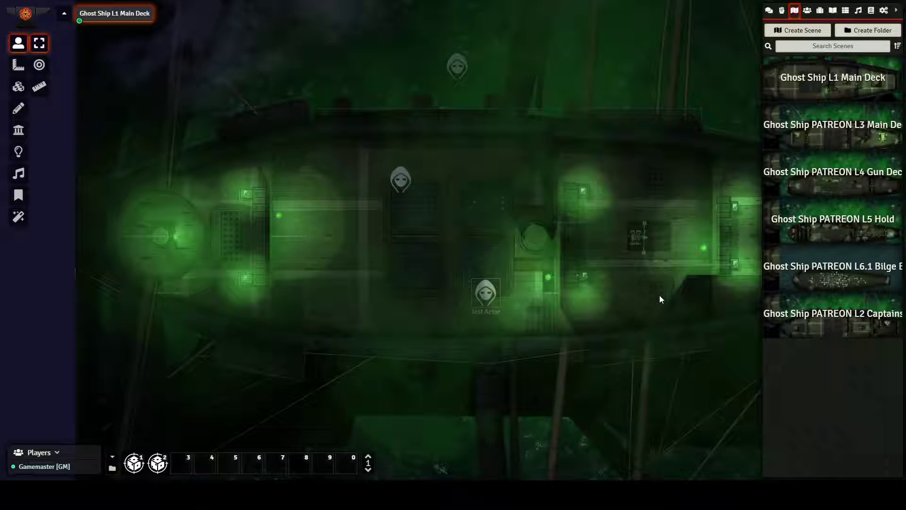
pyautogui.press('Right')
pyautogui.press('Right')
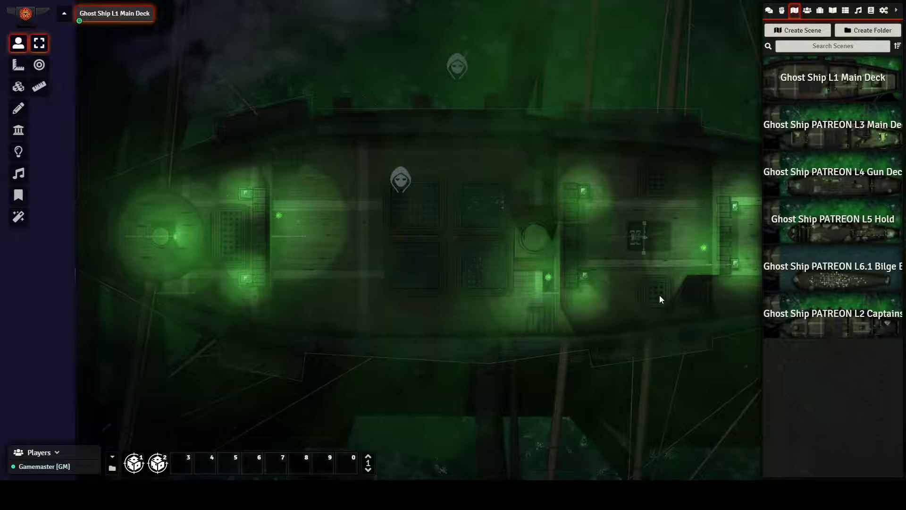
# Step: On the L3 Main Deck, walk the Test Actor token around and onto the next teleporter
pyautogui.click(840, 129)
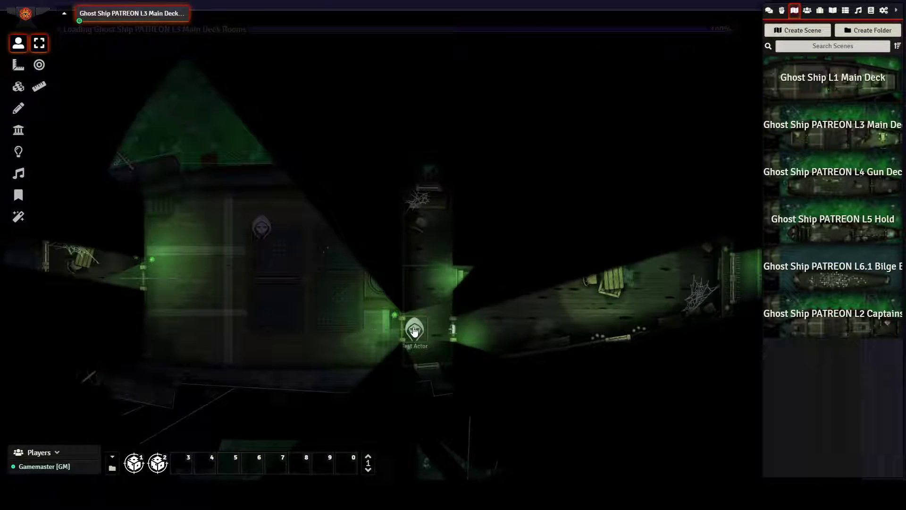
pyautogui.press('Right')
pyautogui.press('Right')
pyautogui.press('Right')
pyautogui.press('Right')
pyautogui.press('Right')
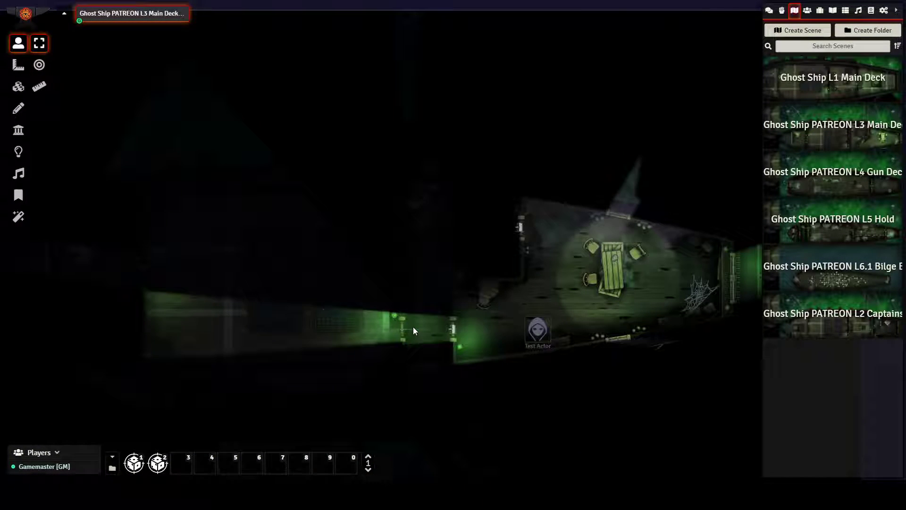
pyautogui.press('Up')
pyautogui.press('Up')
pyautogui.press('Down')
pyautogui.press('Down')
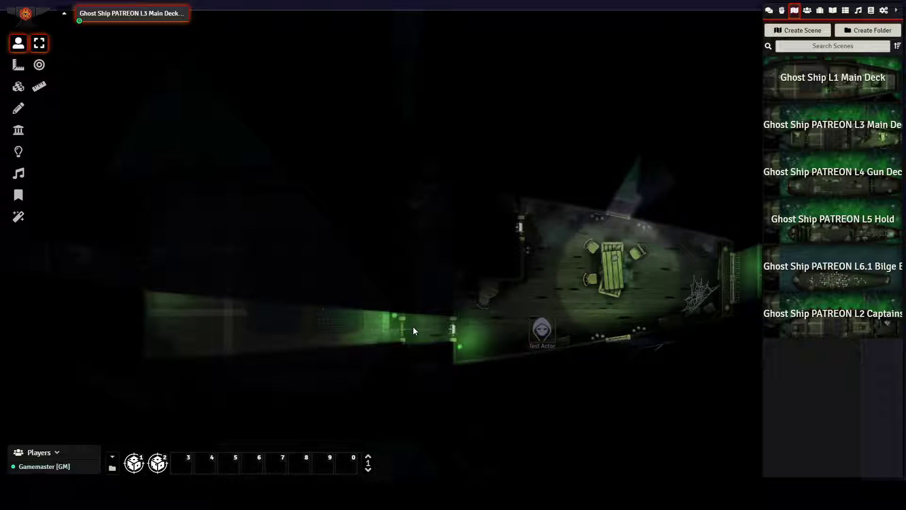
pyautogui.press('Left')
pyautogui.press('Left')
pyautogui.press('Left')
pyautogui.press('Left')
pyautogui.press('Up')
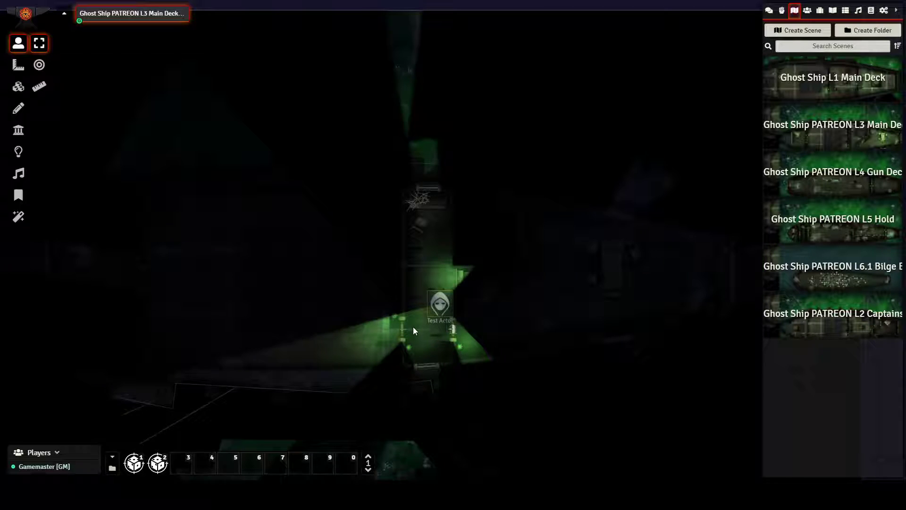
pyautogui.press('Up')
pyautogui.press('Delete')
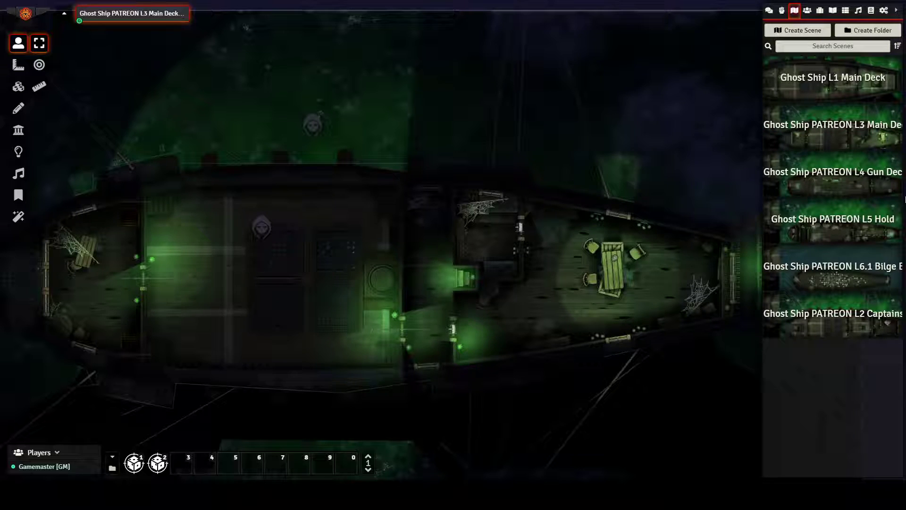
# Step: Open the L4 Gun Deck scene and walk the Test Actor token onto the stairs teleporter
pyautogui.click(840, 177)
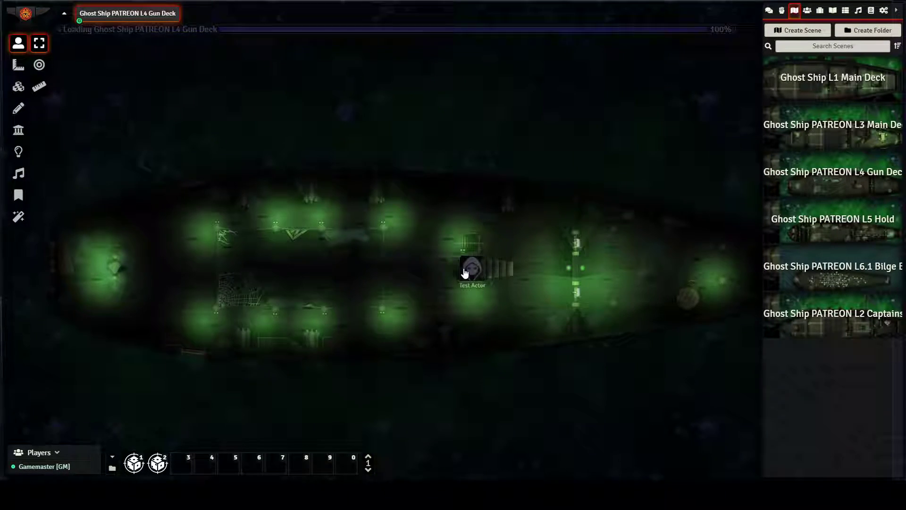
pyautogui.press('Right')
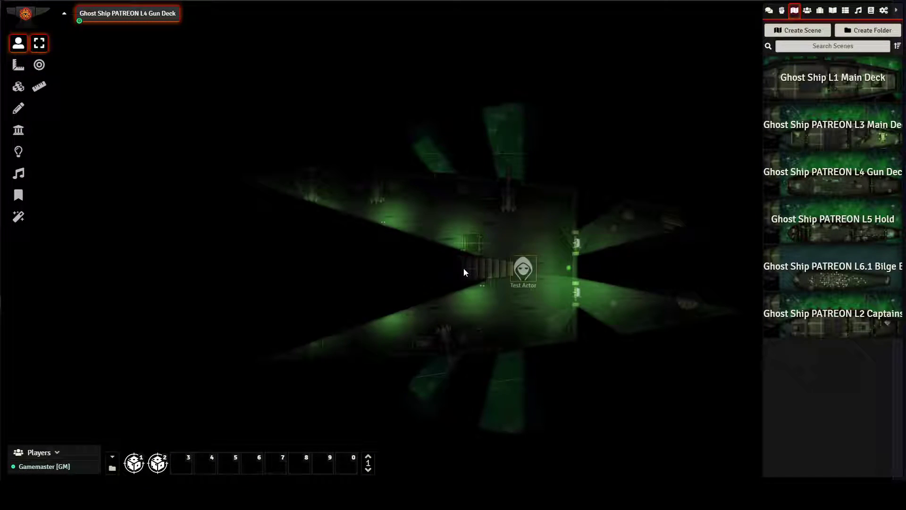
pyautogui.press('Up')
pyautogui.press('Up')
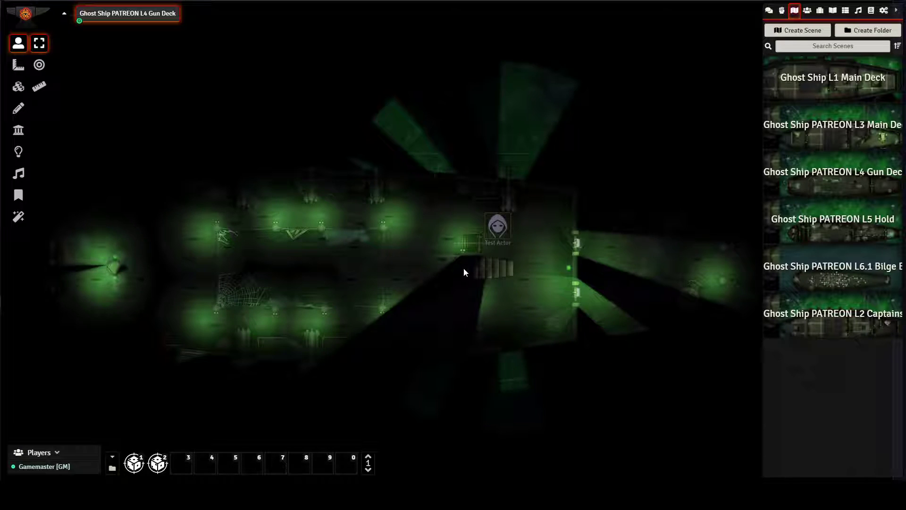
pyautogui.press('Left')
pyautogui.press('Left')
pyautogui.press('Left')
pyautogui.press('Left')
pyautogui.press('Left')
pyautogui.press('Left')
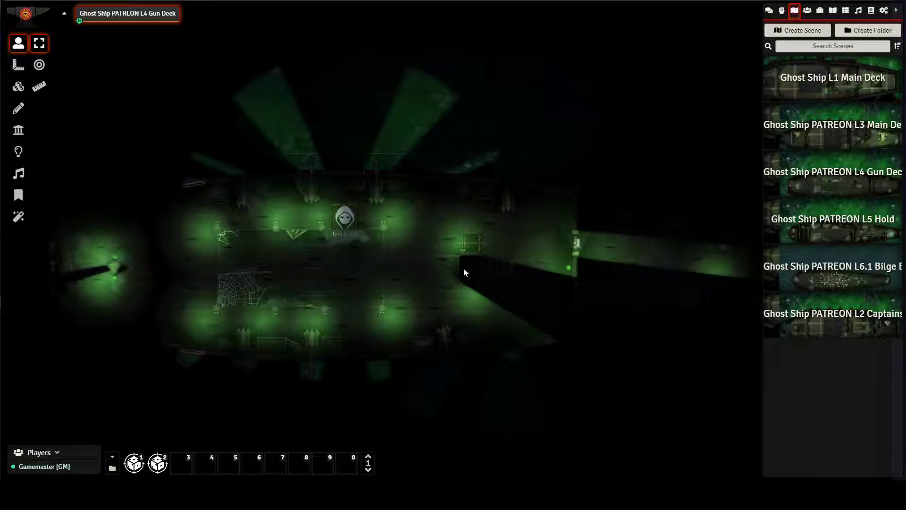
pyautogui.press('Escape')
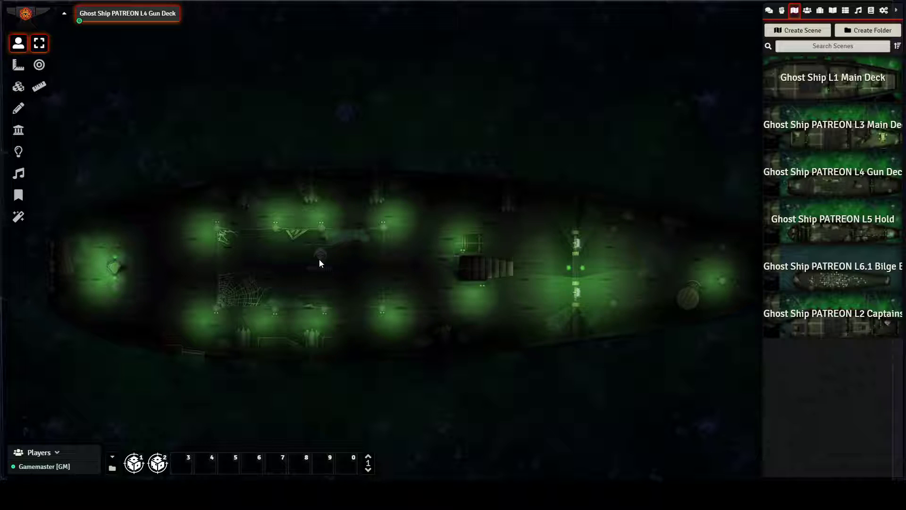
# Step: On the L5 Hold scene, move the Test Actor token along the corridor onto the teleporter
pyautogui.click(852, 227)
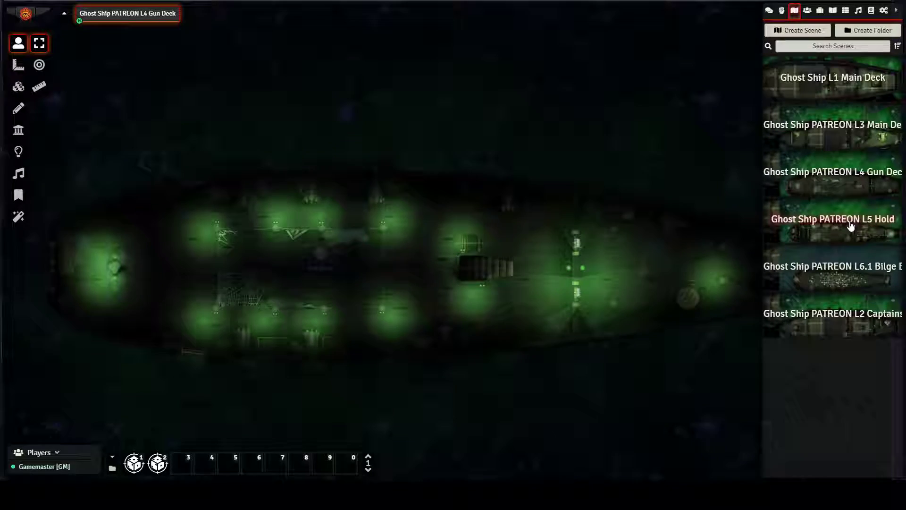
pyautogui.click(282, 265)
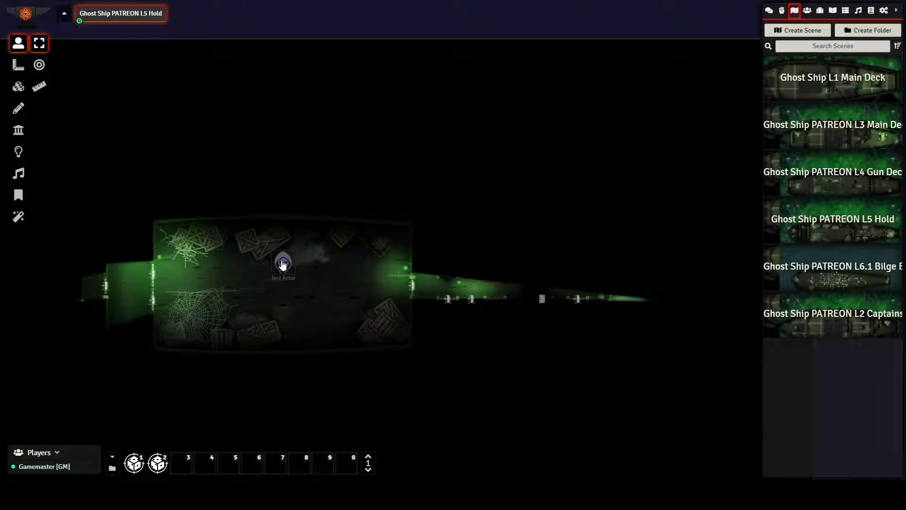
pyautogui.press('Right')
pyautogui.press('Right')
pyautogui.press('Right')
pyautogui.press('Right')
pyautogui.press('Down')
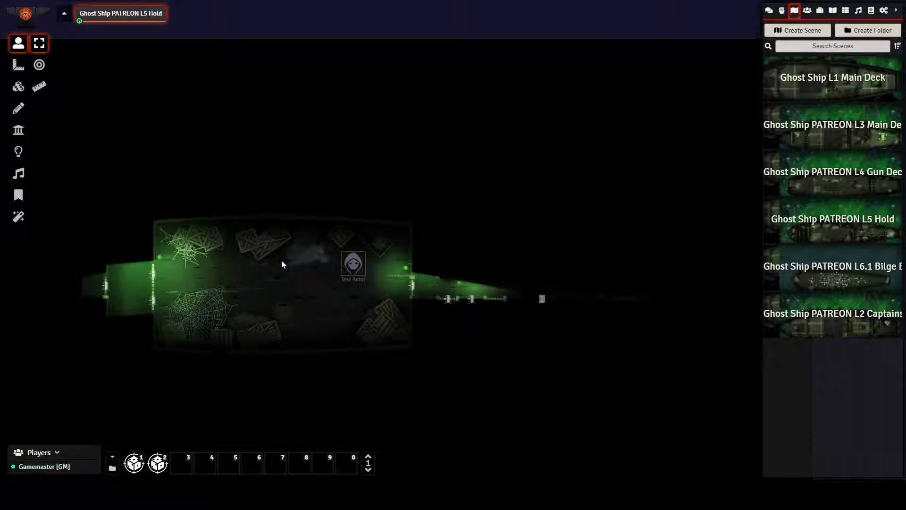
pyautogui.press('Right')
pyautogui.press('Right')
pyautogui.press('Right')
pyautogui.press('Right')
pyautogui.press('Right')
pyautogui.press('Right')
pyautogui.press('Right')
pyautogui.press('Right')
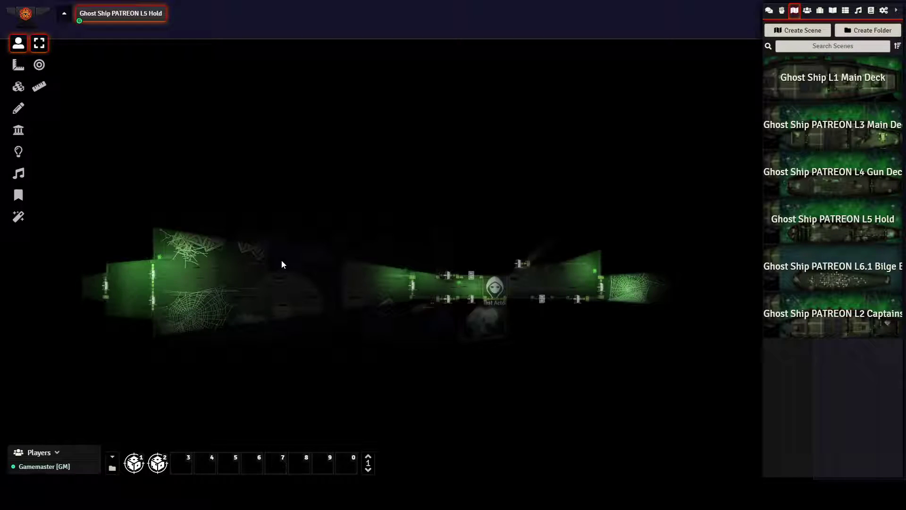
pyautogui.press('Right')
pyautogui.press('Up')
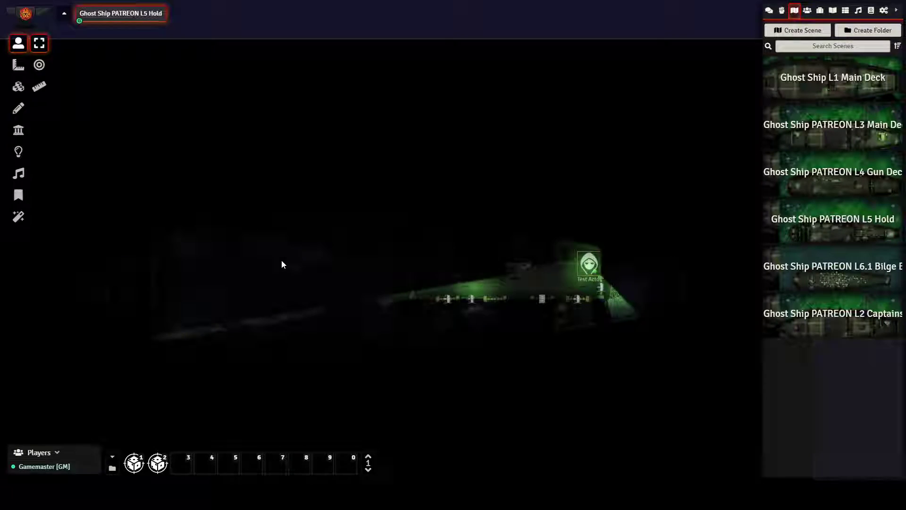
pyautogui.press('Escape')
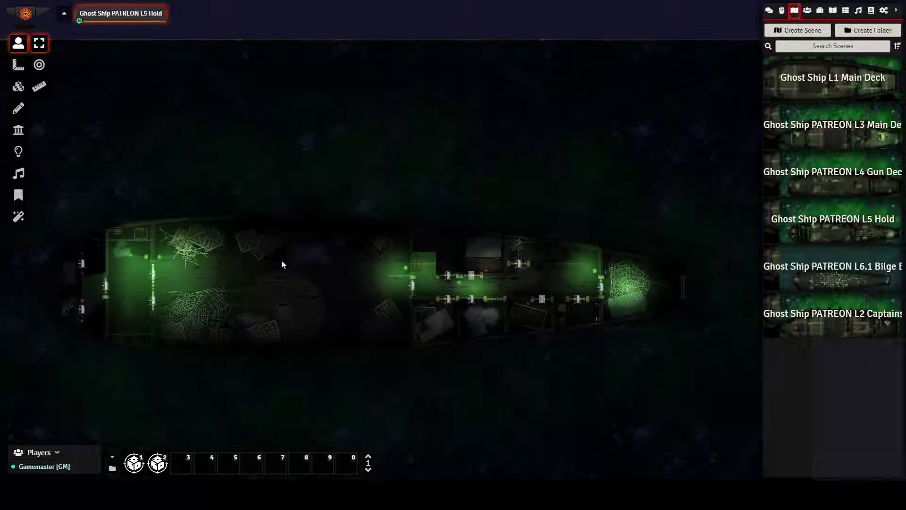
# Step: Load the L6.1 Bilge Bones scene to confirm the Test Actor token arrived there
pyautogui.click(834, 276)
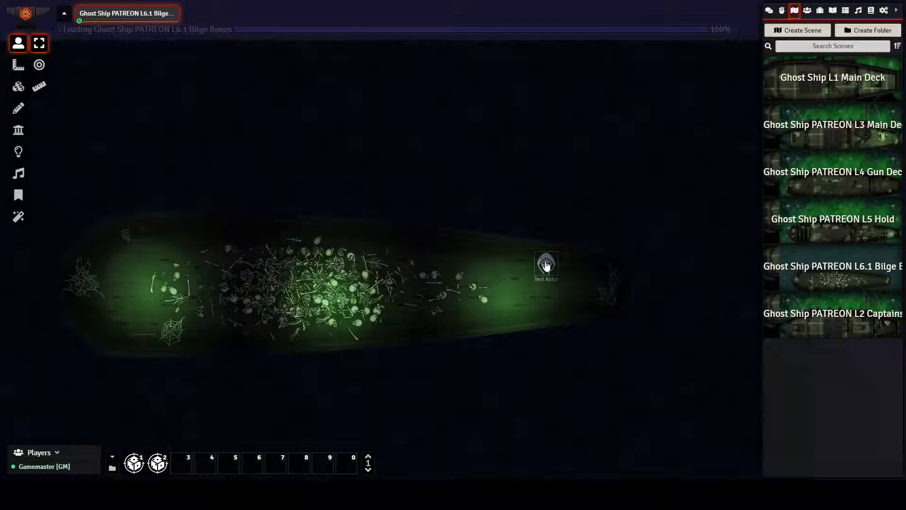